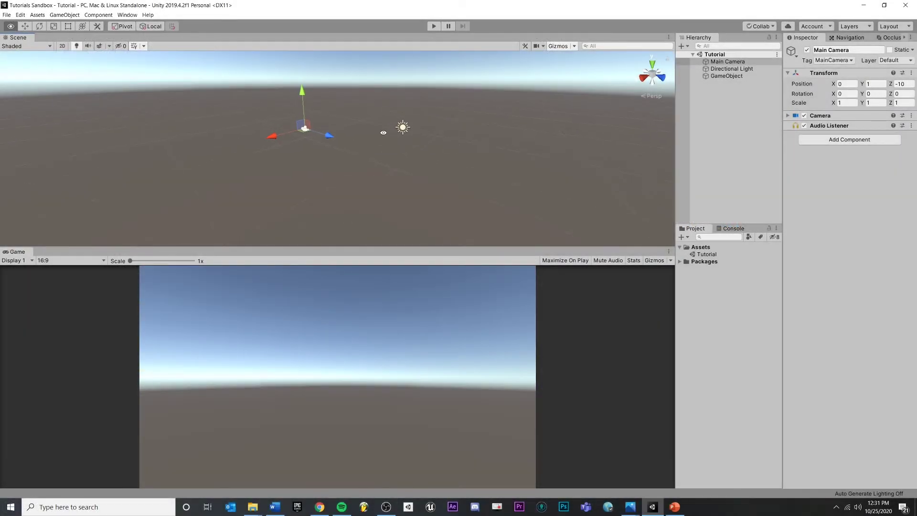
Step: Inspect the components of the existing empty GameObject
left_click_drag(383, 132, 436, 141, "alt")
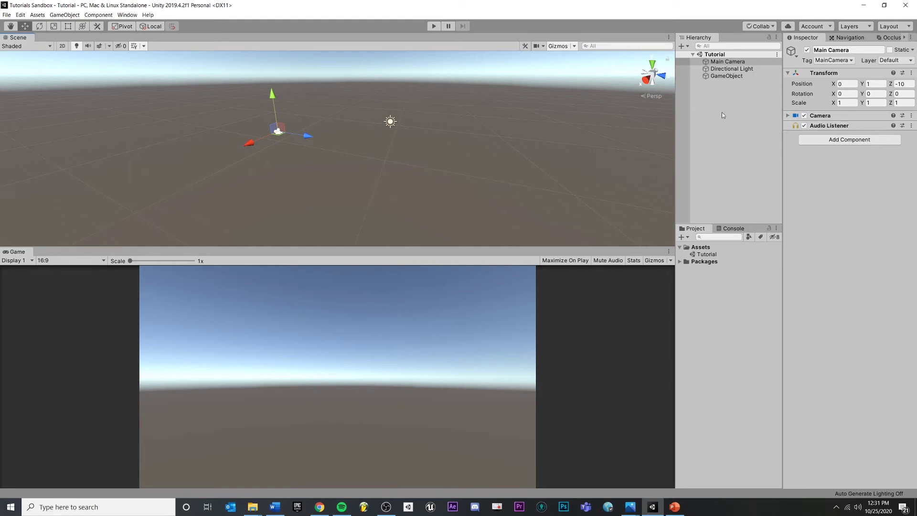
left_click(719, 76)
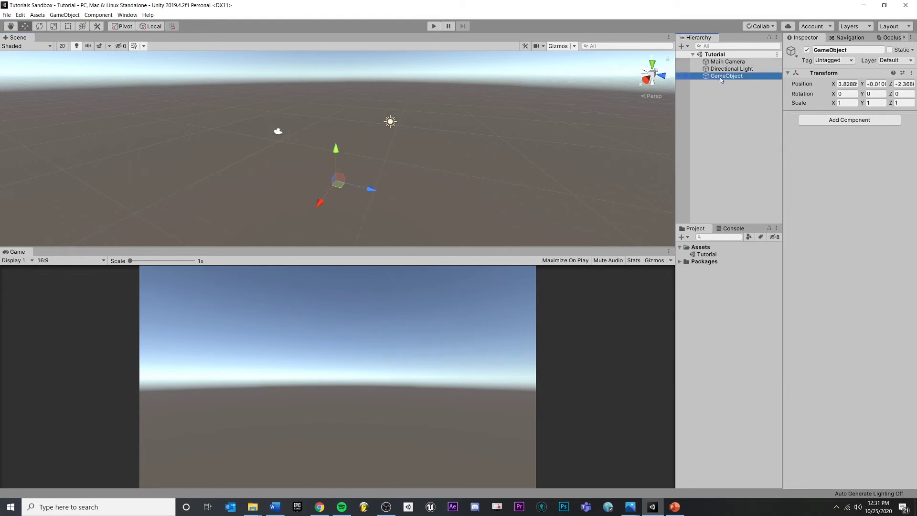
left_click(740, 99)
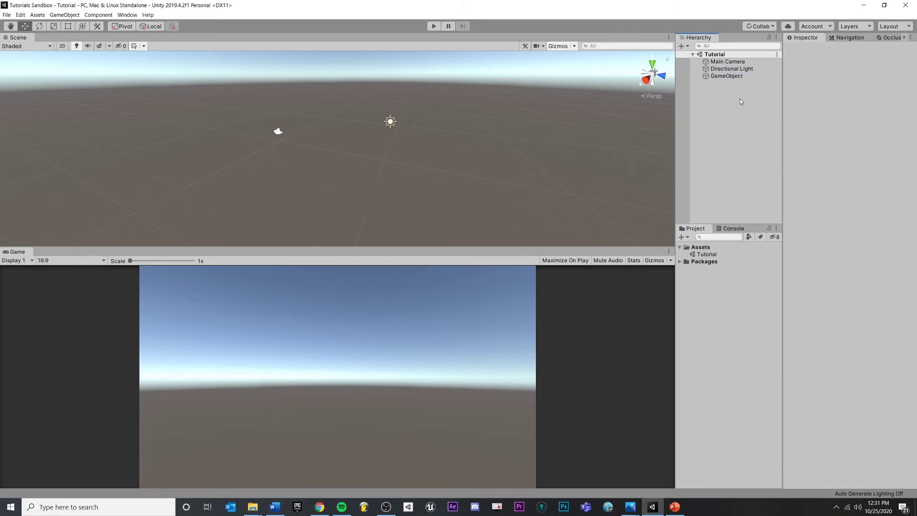
Step: Create a second empty GameObject in the scene and compare it with the existing one
right_click(712, 89)
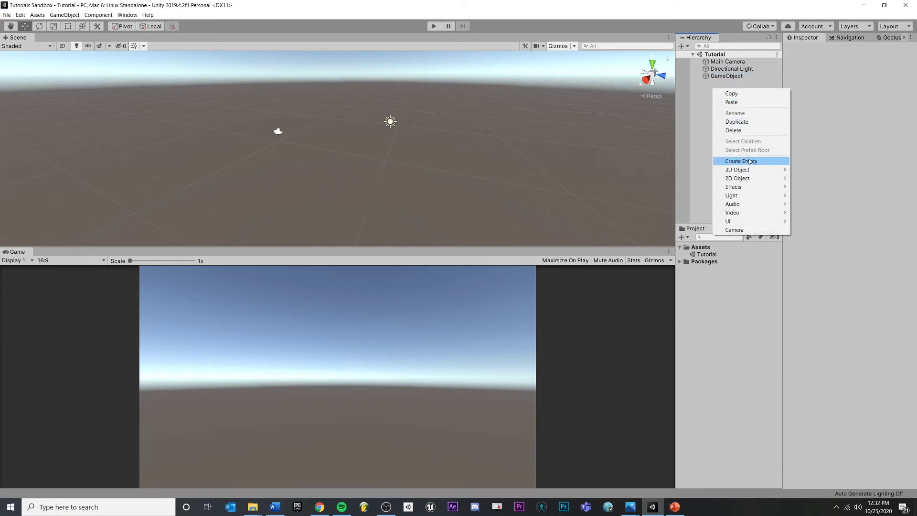
left_click(750, 161)
left_click(727, 76)
left_click(741, 84)
left_click(725, 132)
left_click(728, 84)
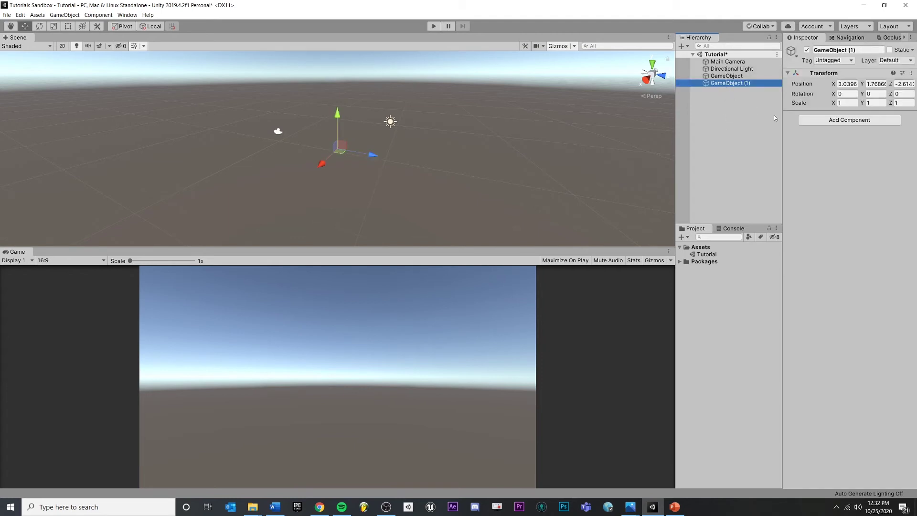
Step: Delete the second empty GameObject and check the components of the original one
key("Delete")
left_click(727, 76)
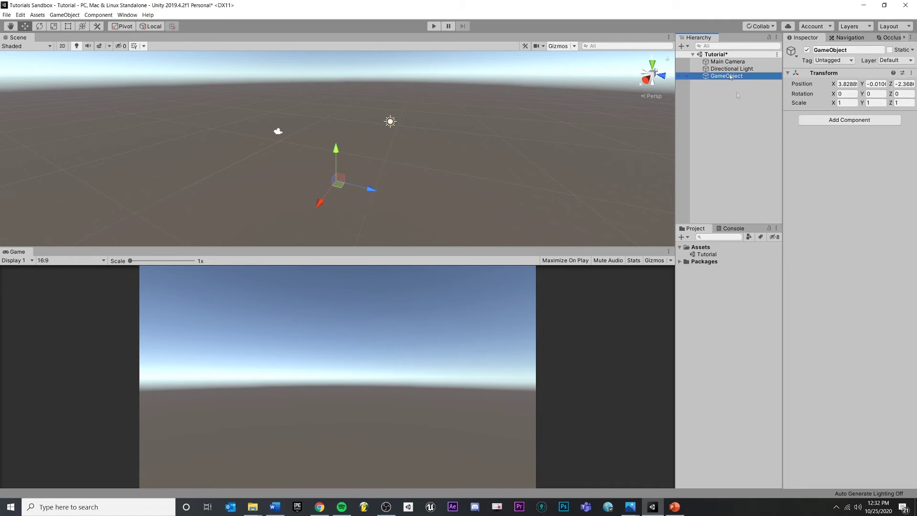
left_click(738, 96)
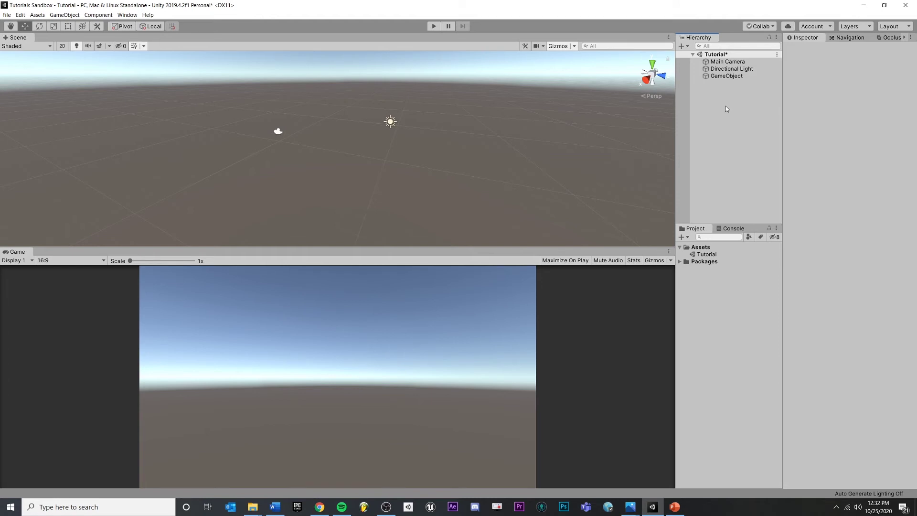
Step: Add a Point Light to the scene and expand its Light component settings
right_click(711, 91)
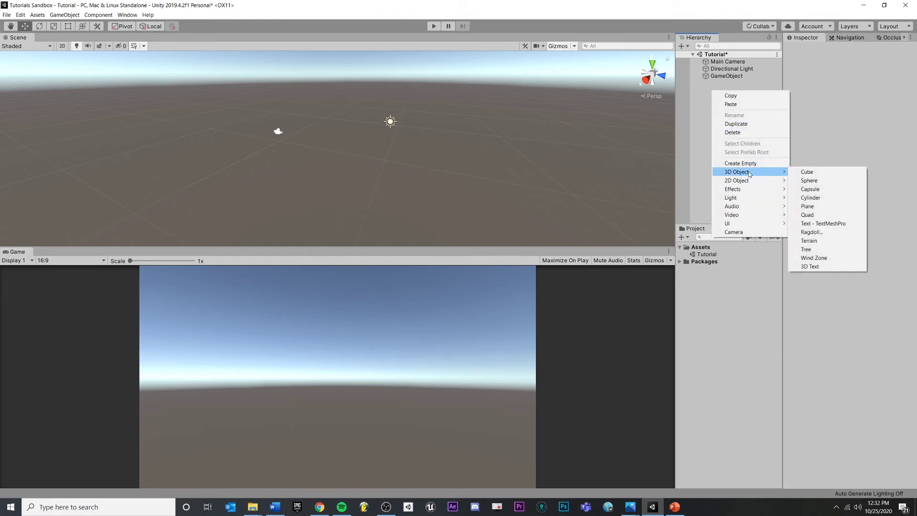
mouse_move(751, 195)
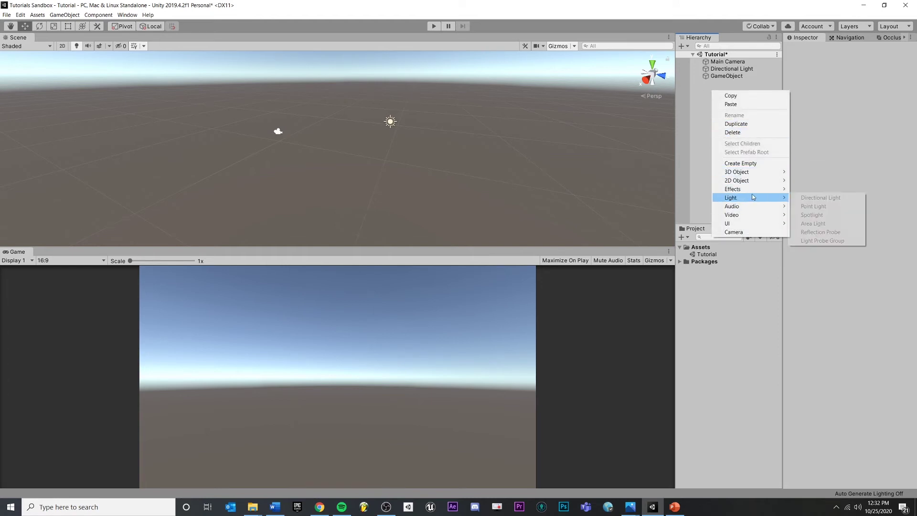
left_click(816, 207)
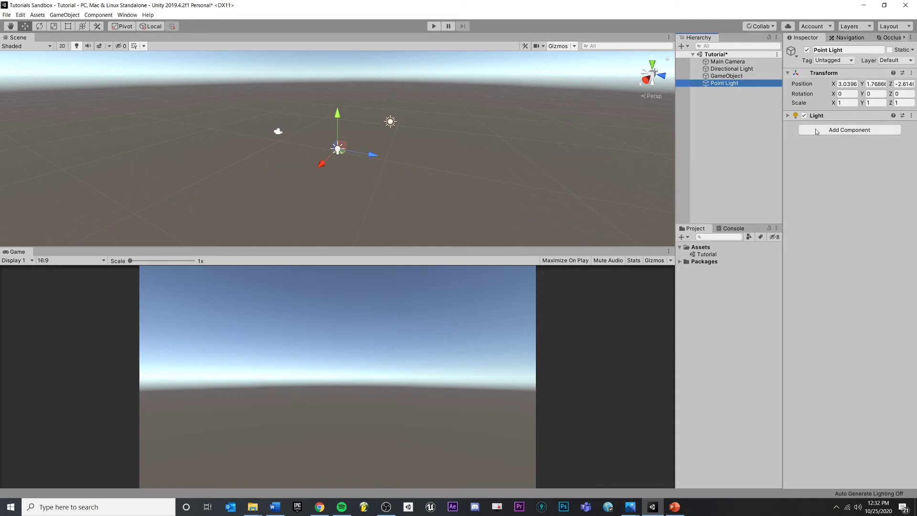
left_click(788, 117)
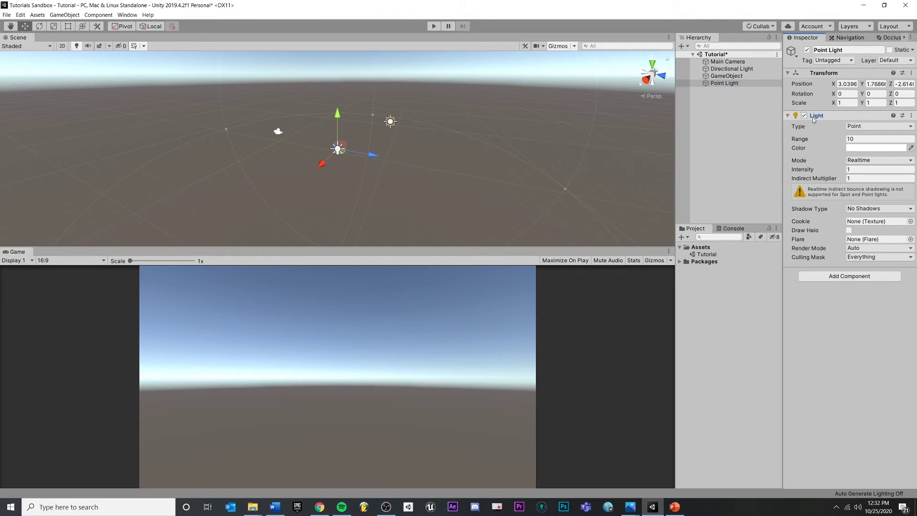
left_click(804, 116)
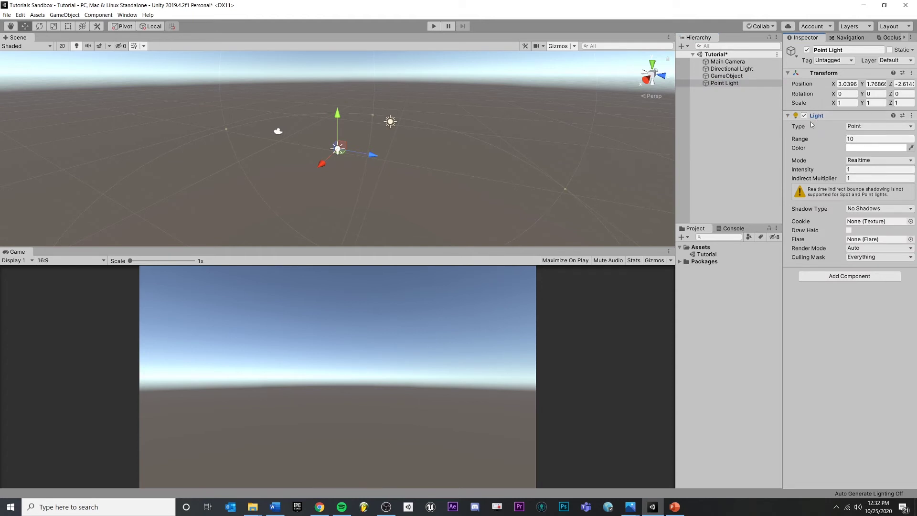
Step: Examine the Point Light's Light component and compare it with the empty GameObject's components
left_click(724, 83)
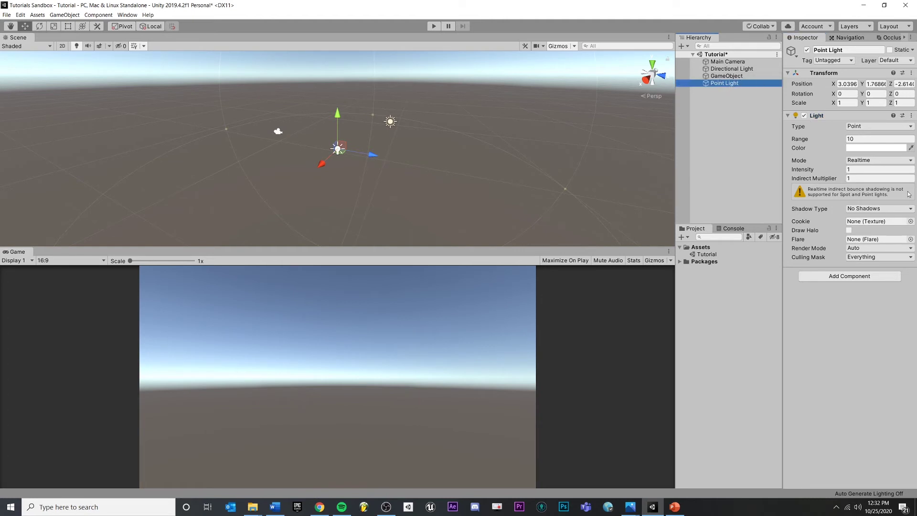
left_click(866, 125)
left_click(863, 128)
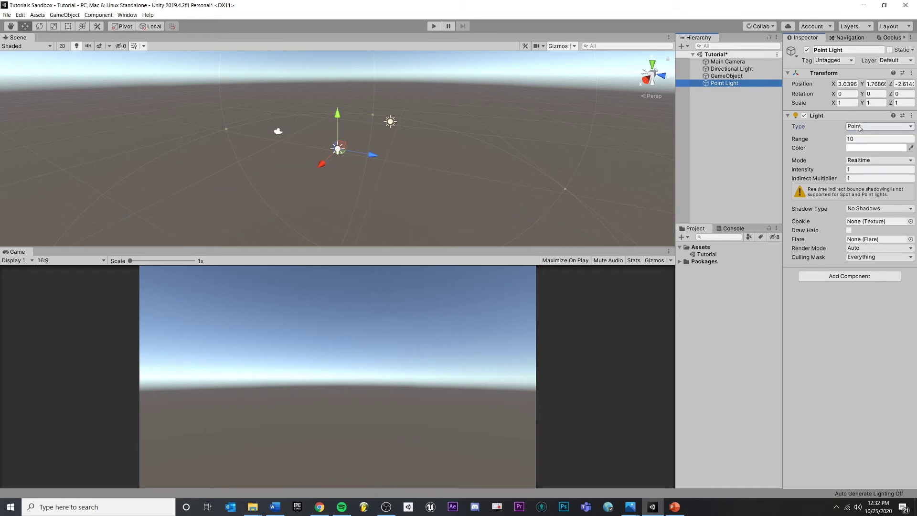
left_click(719, 136)
left_click(723, 76)
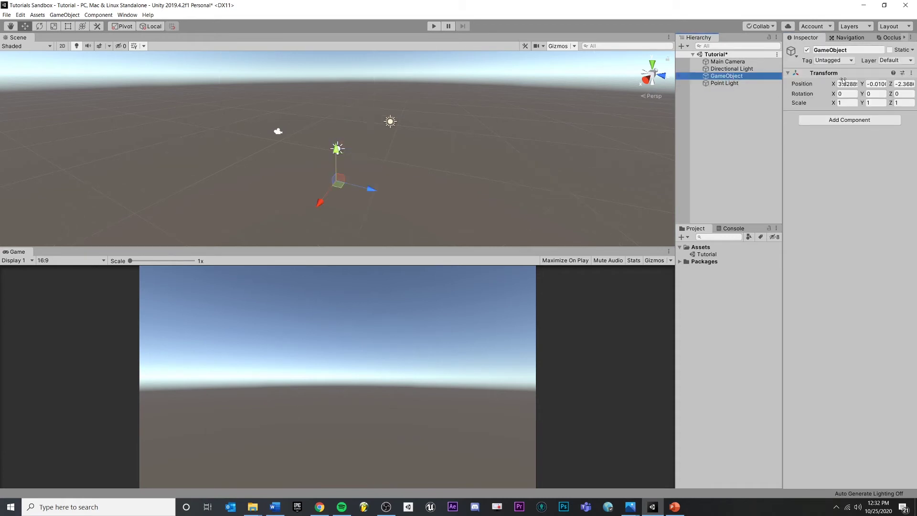
left_click(746, 84)
left_click(742, 78)
left_click(742, 83)
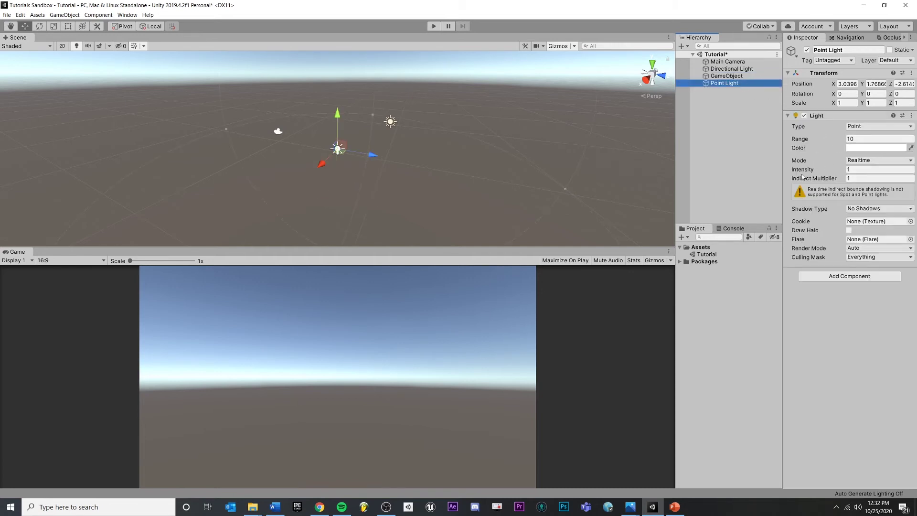
Step: Delete the Point Light from the scene
left_click(735, 133)
left_click(715, 84)
key("Delete")
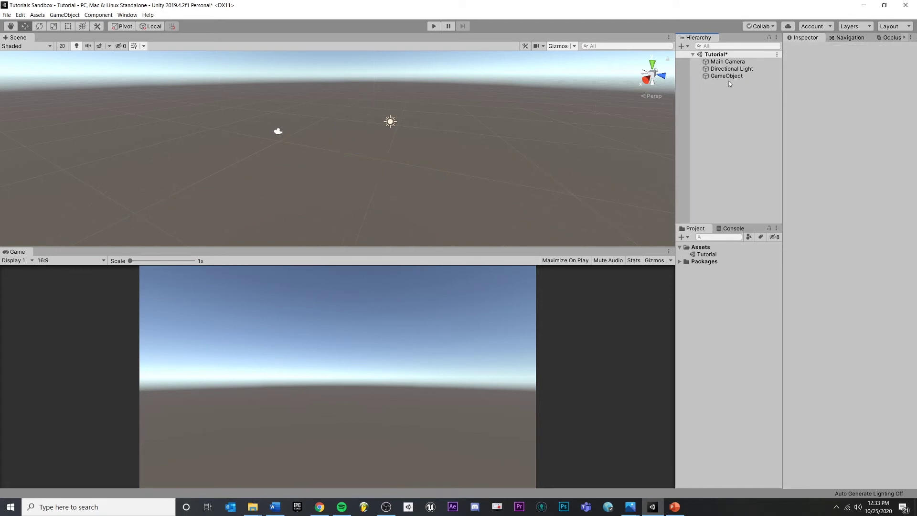
Step: Rename the empty GameObject as Point Light
left_click(726, 78)
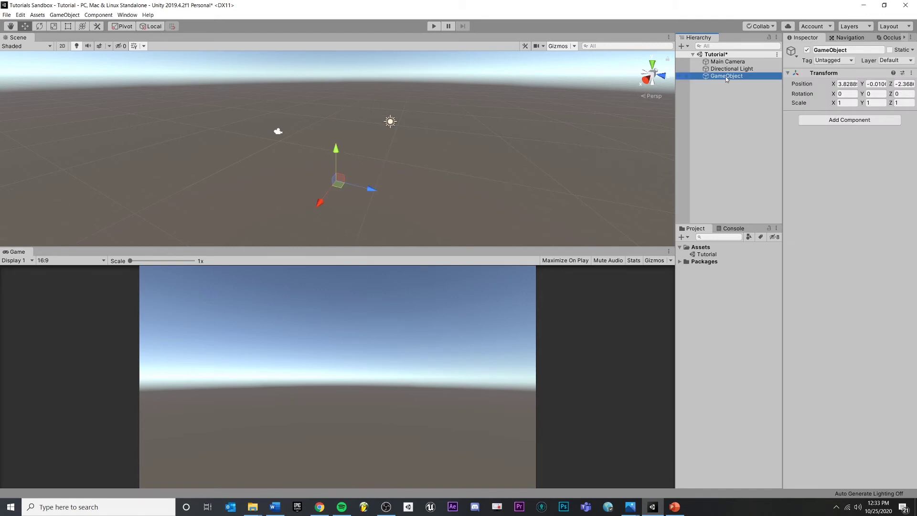
key("F2")
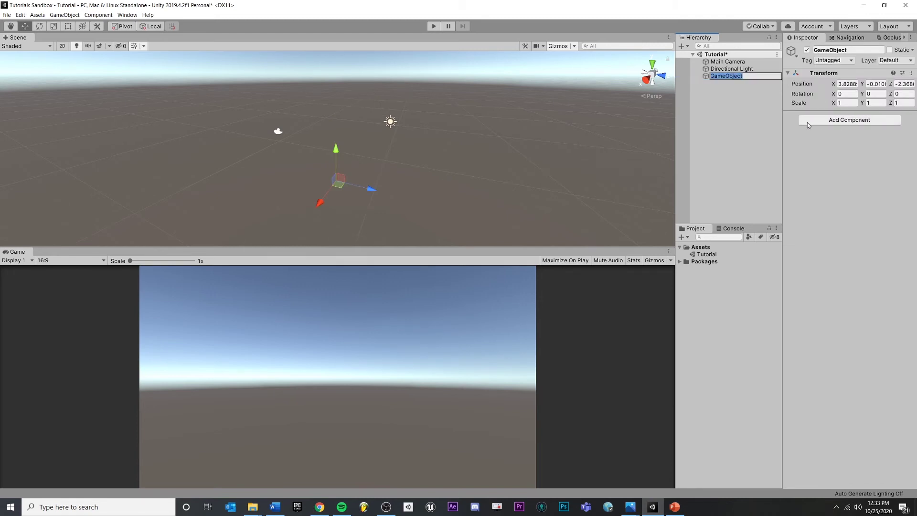
type("Point Light")
key("Return")
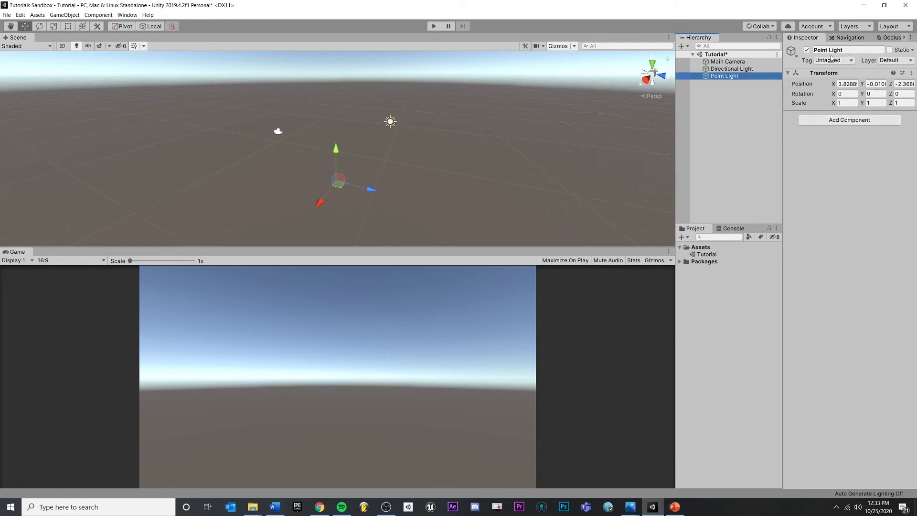
Step: Add a Light component to the renamed empty object
left_click(854, 126)
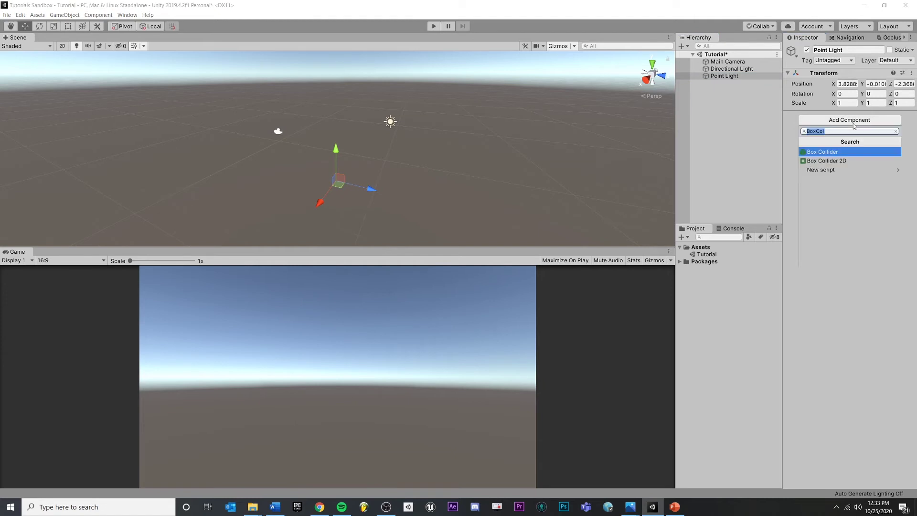
key("Down")
key("Up")
type("Ligh")
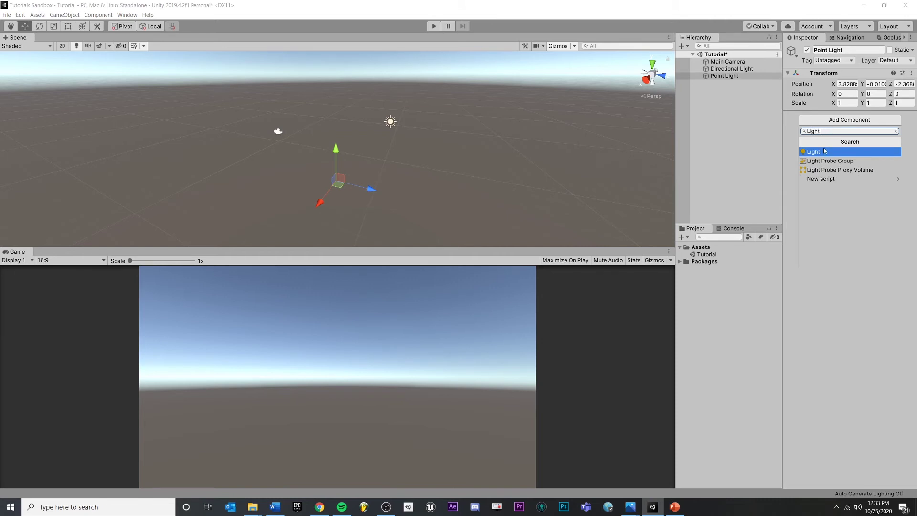
left_click(821, 153)
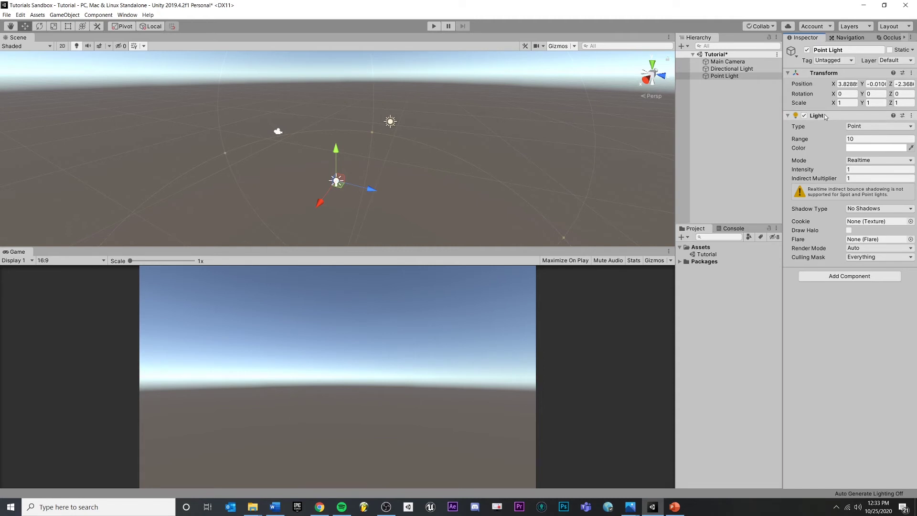
Step: Rename the object with the Light component as ExampleLight
left_click(740, 78)
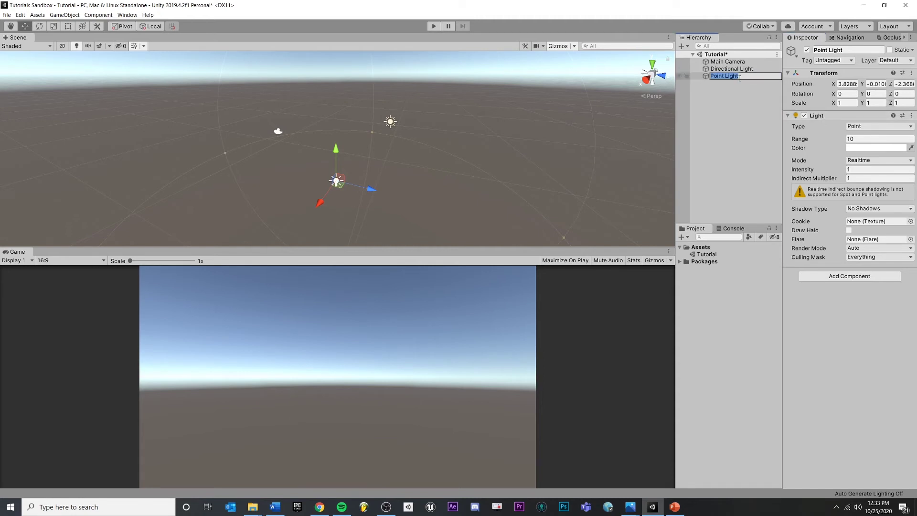
type("ExampleLight")
key("Return")
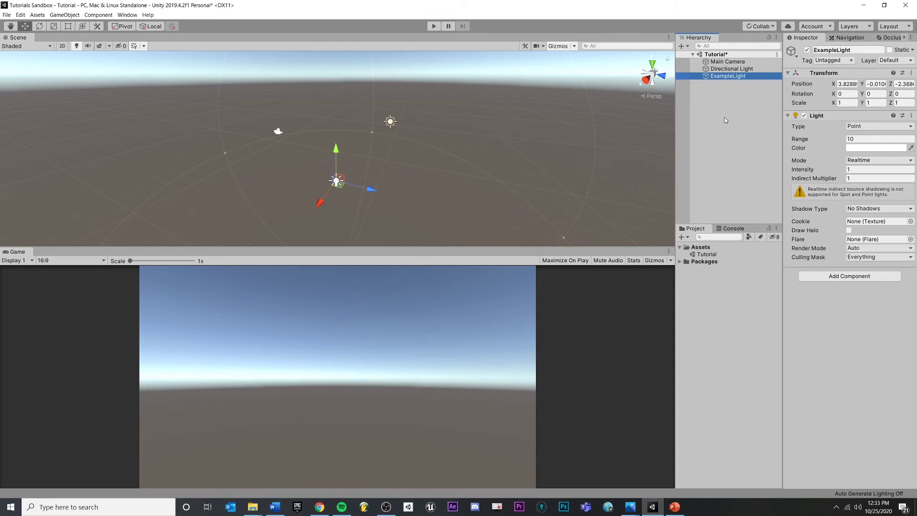
Step: Delete the ExampleLight object from the scene
left_click(729, 88)
left_click(728, 77)
key("Delete")
Step: Add a 3D Cube object to the scene
right_click(732, 88)
mouse_move(773, 183)
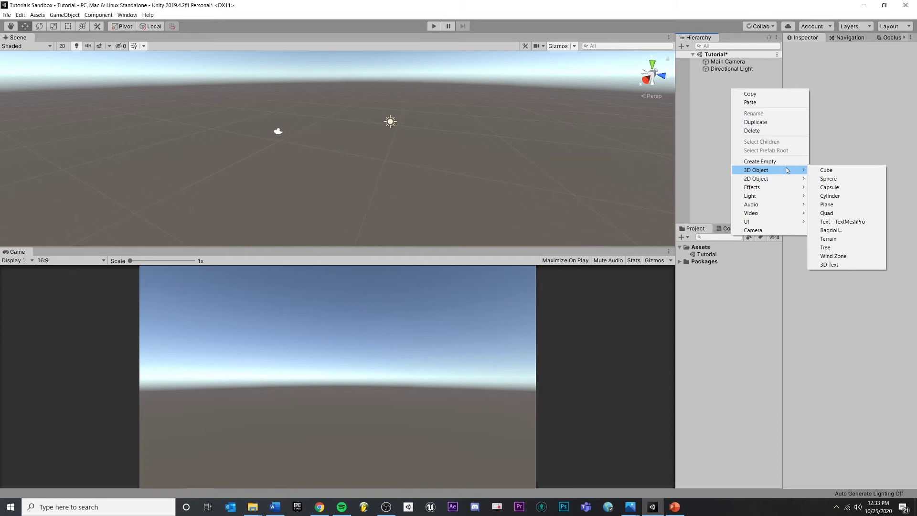
left_click(831, 172)
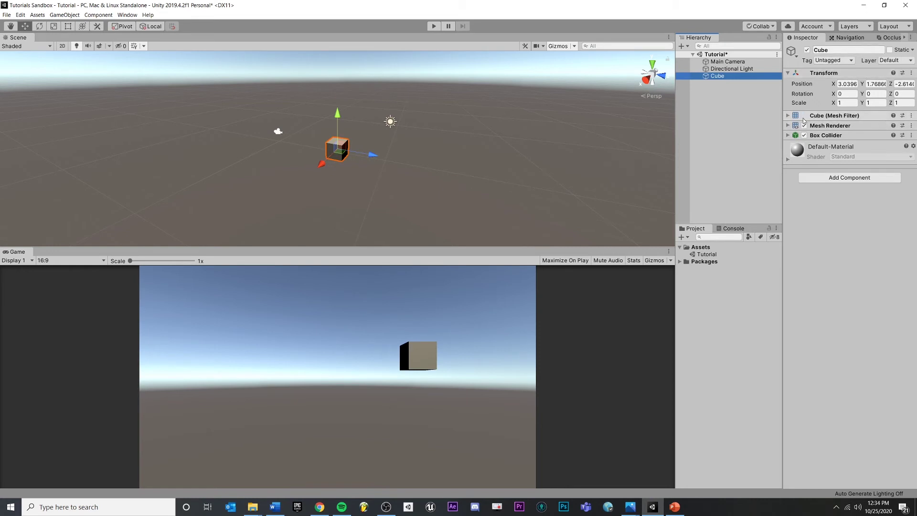
Step: Expand the Cube's Box Collider, Mesh Renderer and Mesh Filter components and examine their properties
left_click(821, 136)
left_click(822, 125)
left_click(821, 115)
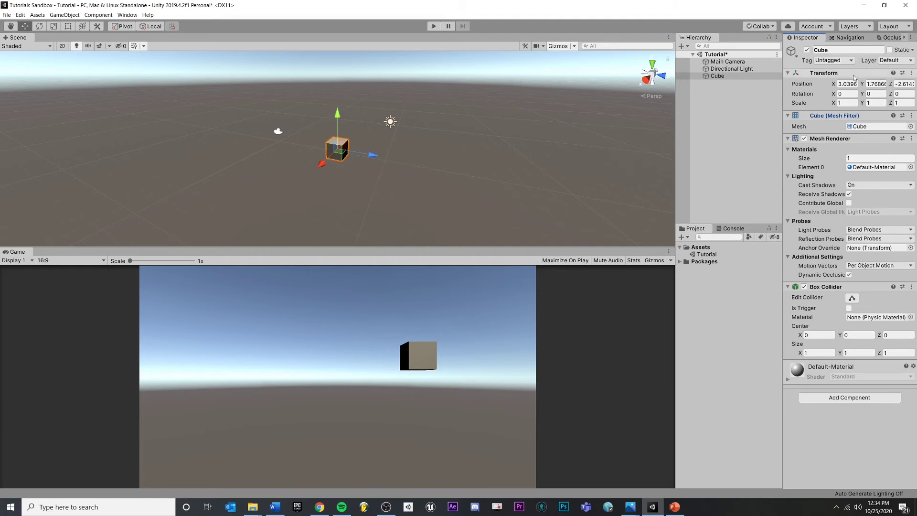
left_click(721, 120)
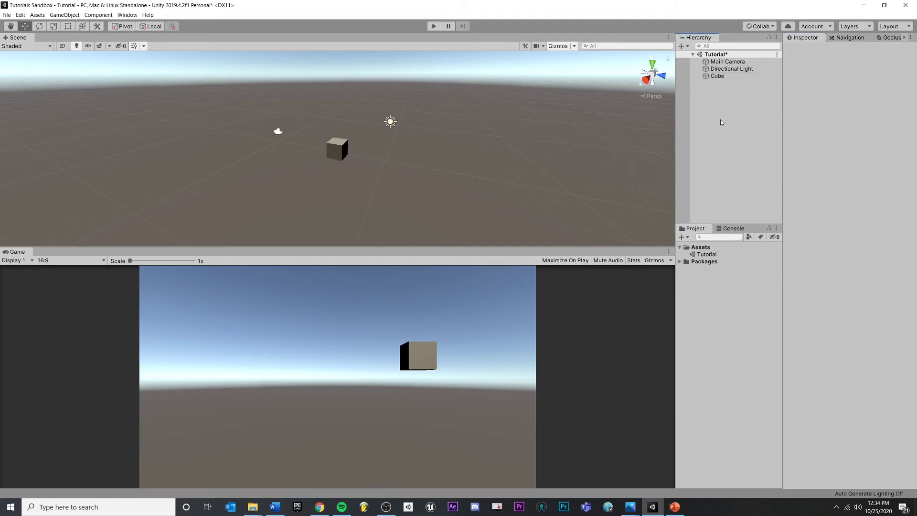
left_click(721, 76)
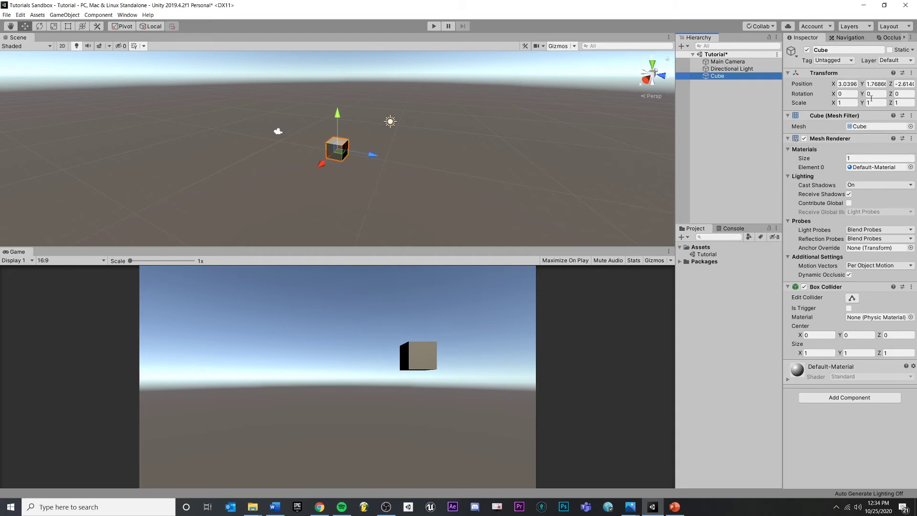
left_click(723, 102)
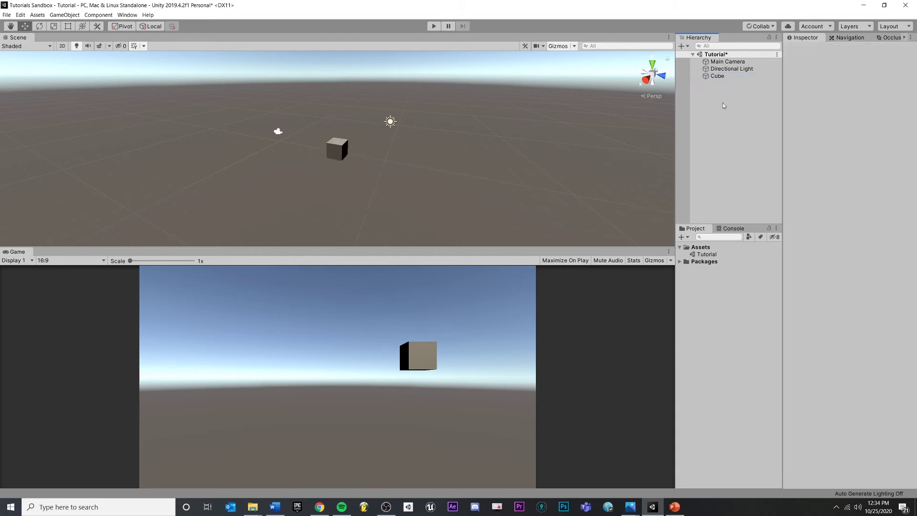
Step: Create an empty GameObject named SampleCube
right_click(709, 85)
left_click(752, 160)
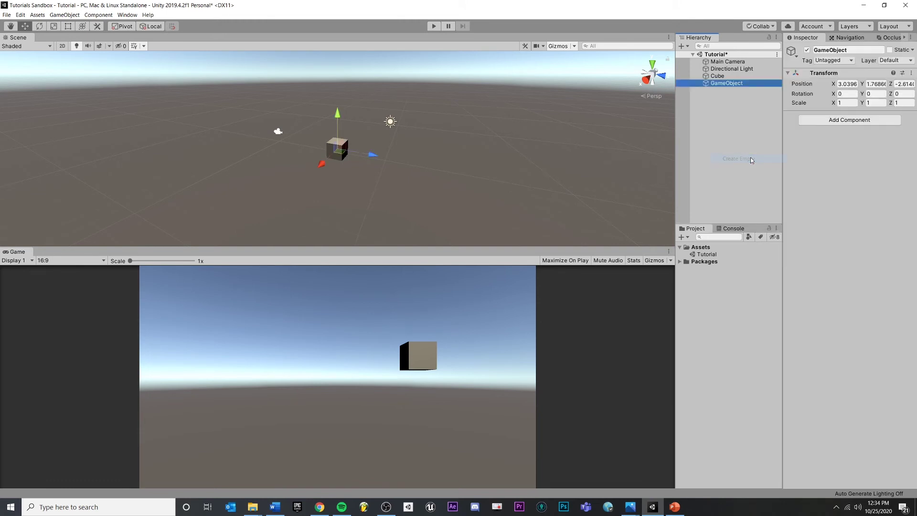
key("F2")
type("SampleCube")
key("Return")
Step: Move SampleCube along the Z axis, away from the Cube, to a Z position of about 0.38
left_click_drag(371, 157, 387, 165)
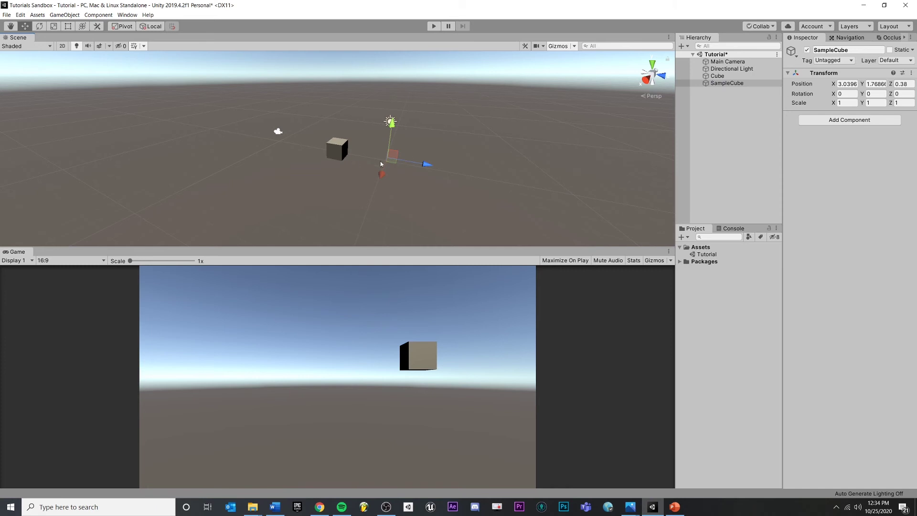
left_click_drag(422, 144, 298, 169, "alt")
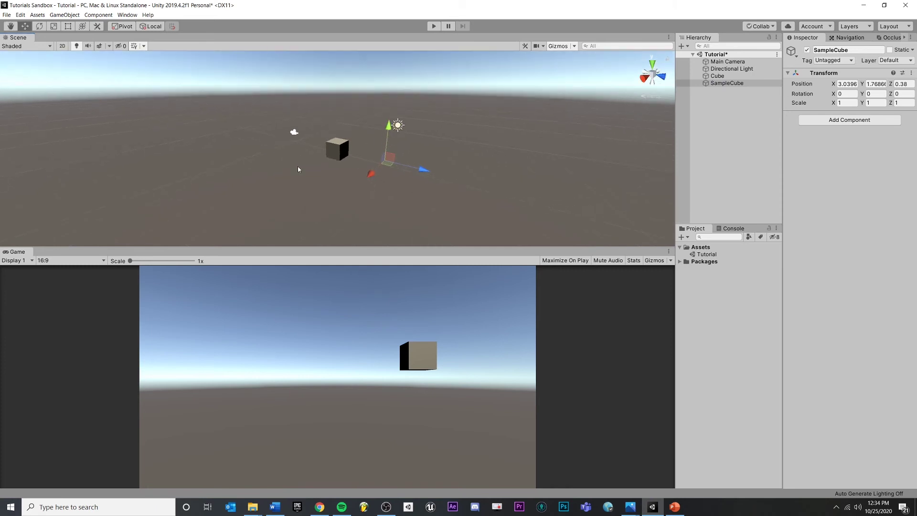
left_click_drag(462, 184, 437, 172, "alt")
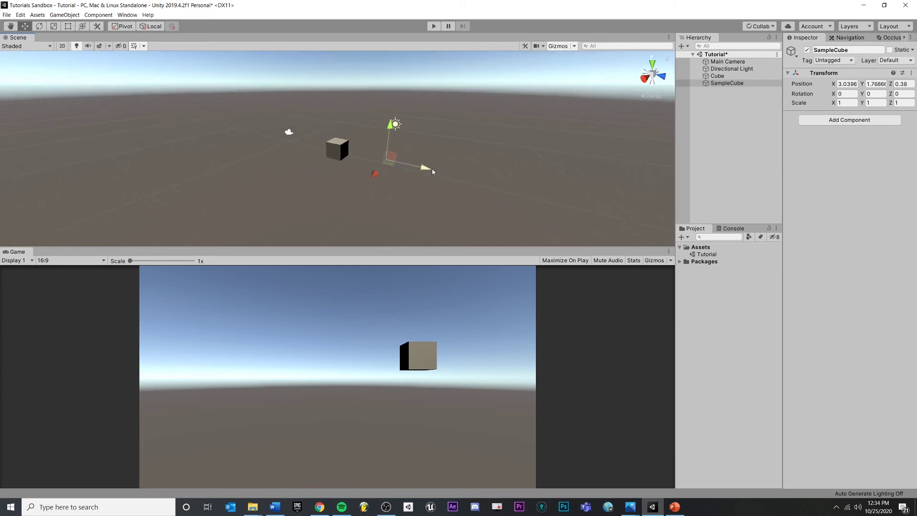
Step: Cycle through the Rotate, Scale and Move tools on SampleCube, ending on the Scale tool
key("e")
key("r")
key("w")
key("e")
key("r")
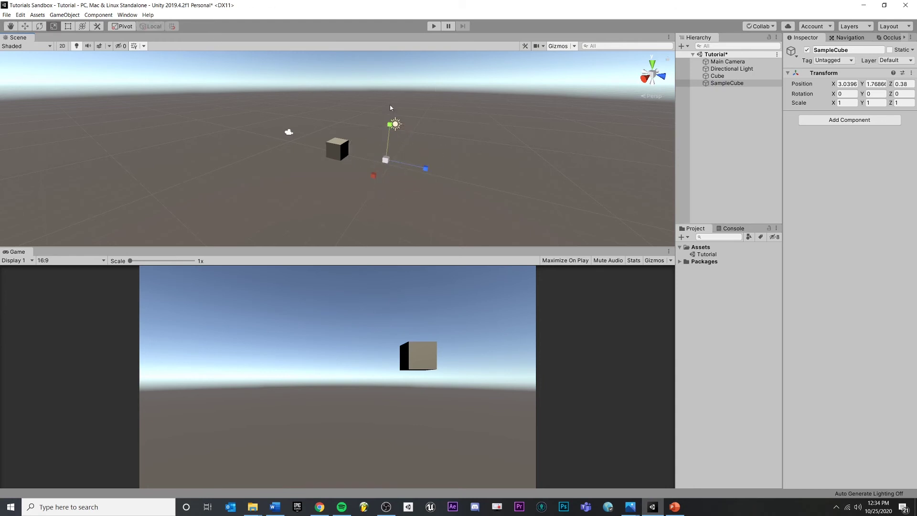
Step: Add a Mesh Filter component to SampleCube, using the preset Cube's components as reference
left_click(727, 83)
left_click(837, 120)
left_click(717, 76)
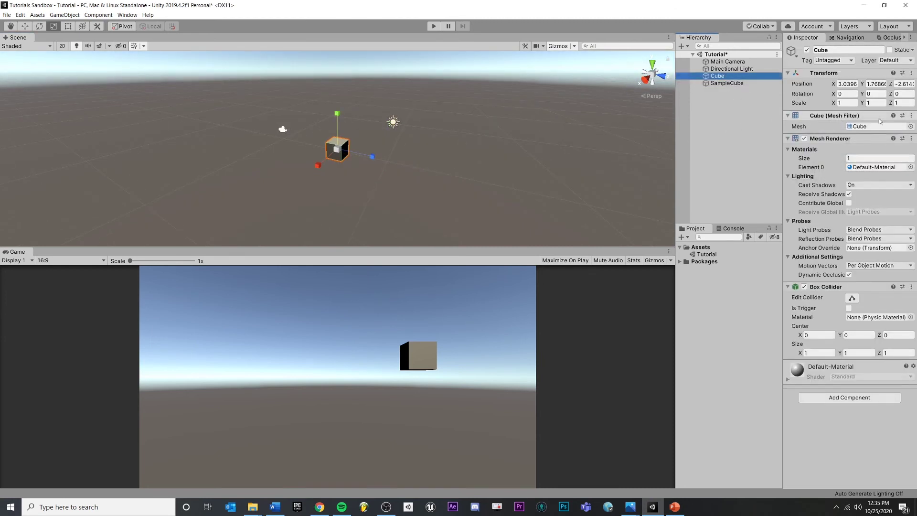
left_click(738, 83)
left_click(855, 122)
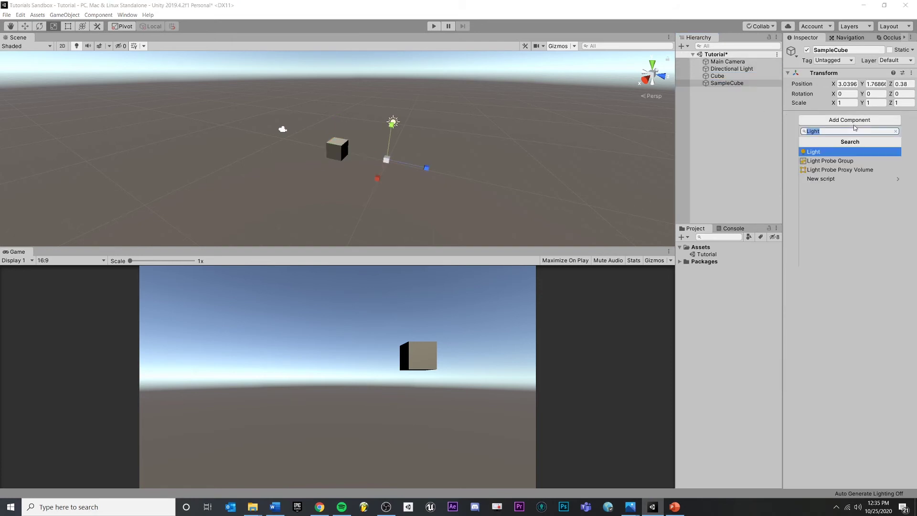
type("CubeMes")
key("BackSpace")
key("BackSpace")
key("BackSpace")
key("BackSpace")
key("BackSpace")
key("BackSpace")
key("BackSpace")
type("Mesh Filt")
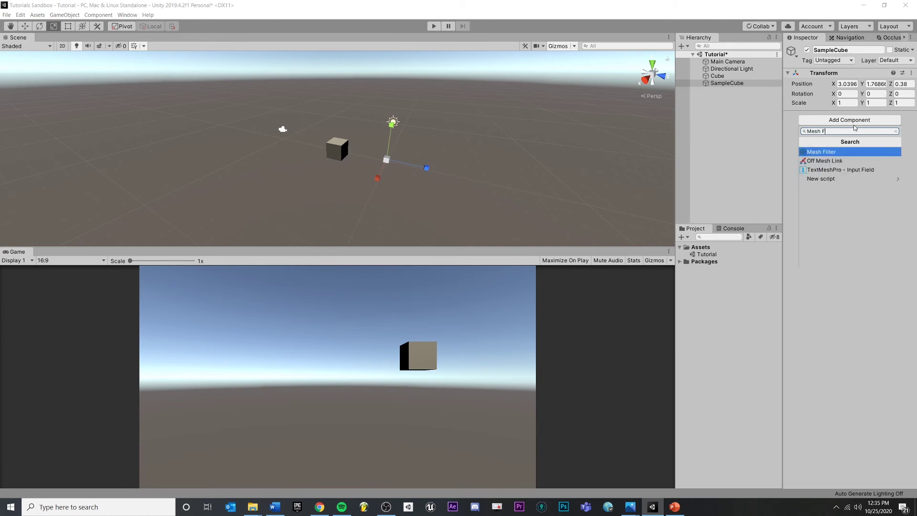
left_click(828, 152)
Step: Compare the Mesh Filters of Cube and SampleCube, and assign the Cube mesh to SampleCube's Mesh Filter
left_click(716, 76)
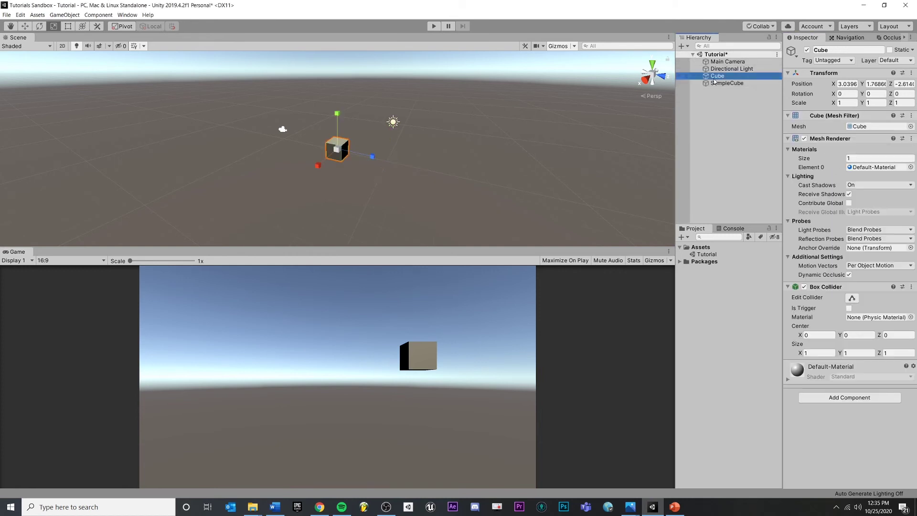
left_click(717, 84)
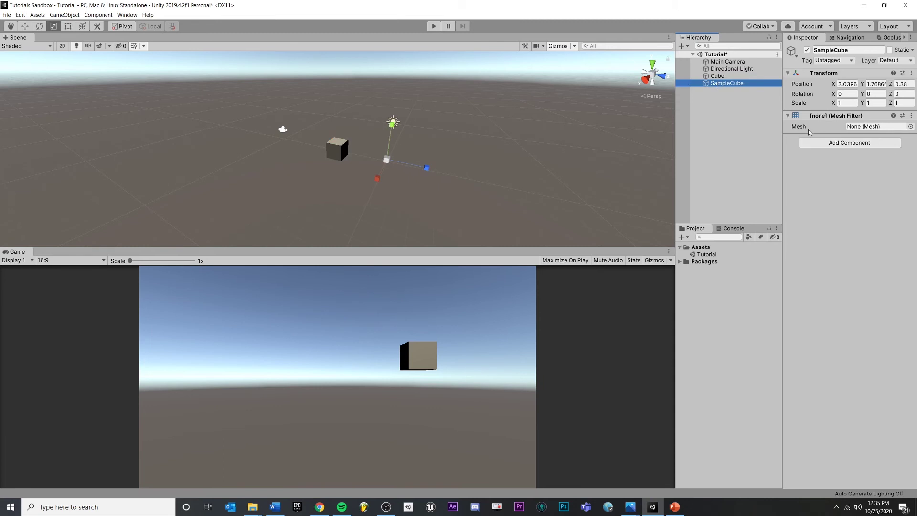
left_click(735, 76)
left_click(727, 83)
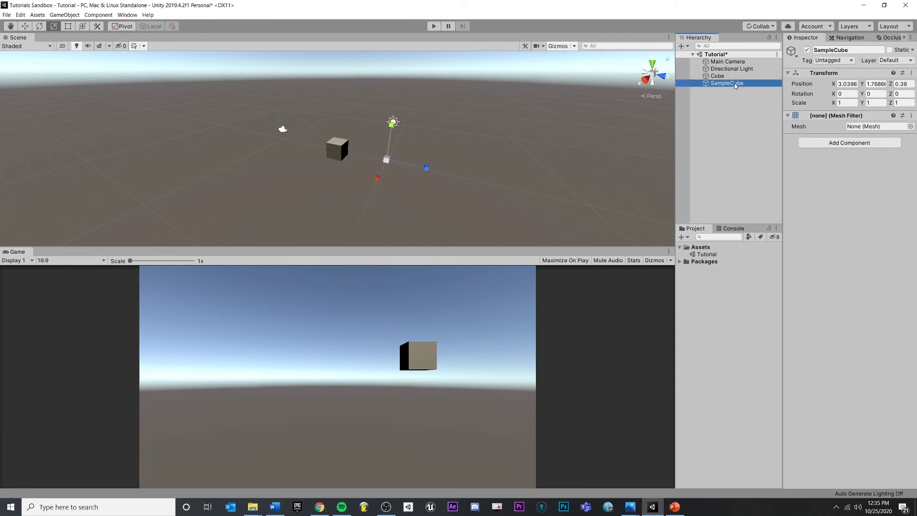
left_click(911, 126)
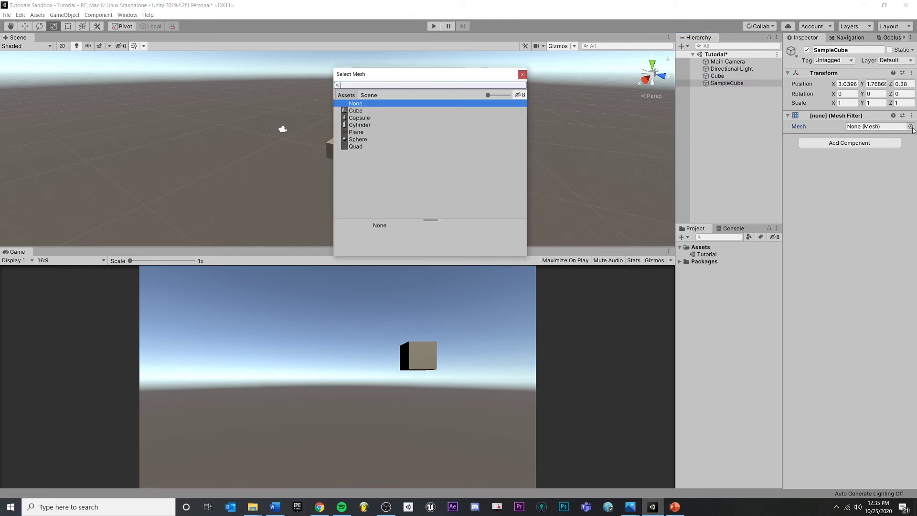
left_click_drag(488, 80, 707, 137)
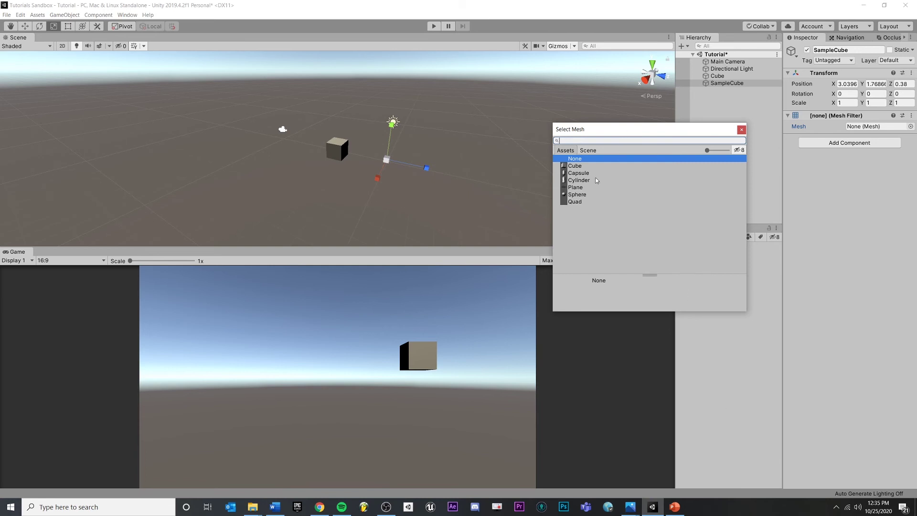
double_click(573, 168)
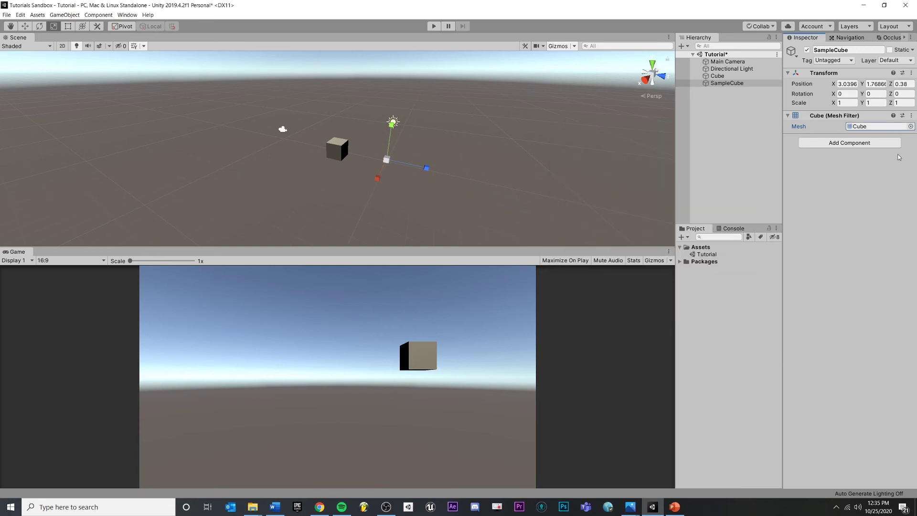
Step: Add a Mesh Renderer component to SampleCube to match the preset Cube
left_click(718, 76)
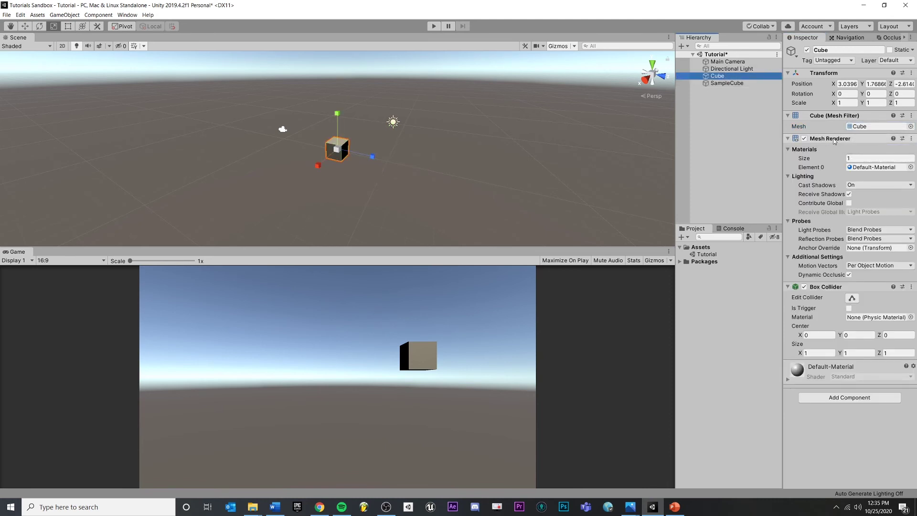
left_click(730, 83)
left_click(836, 143)
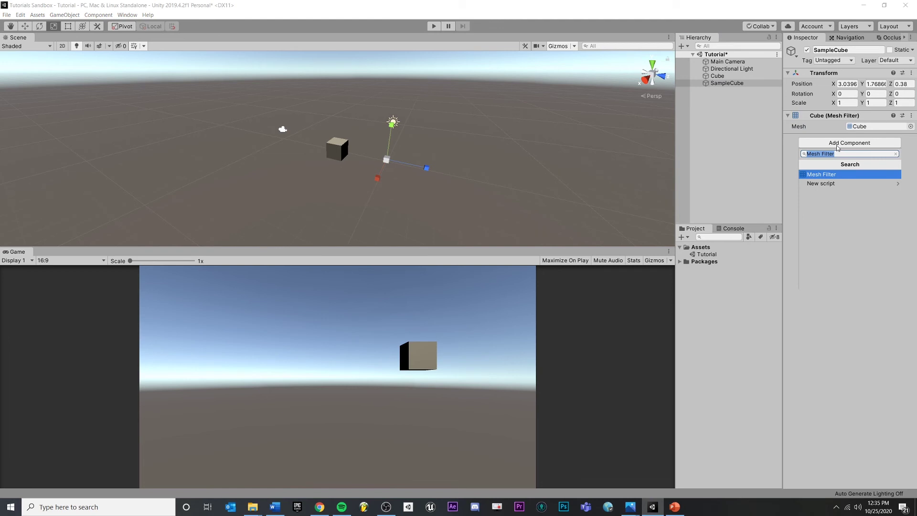
type("Mesh Rende")
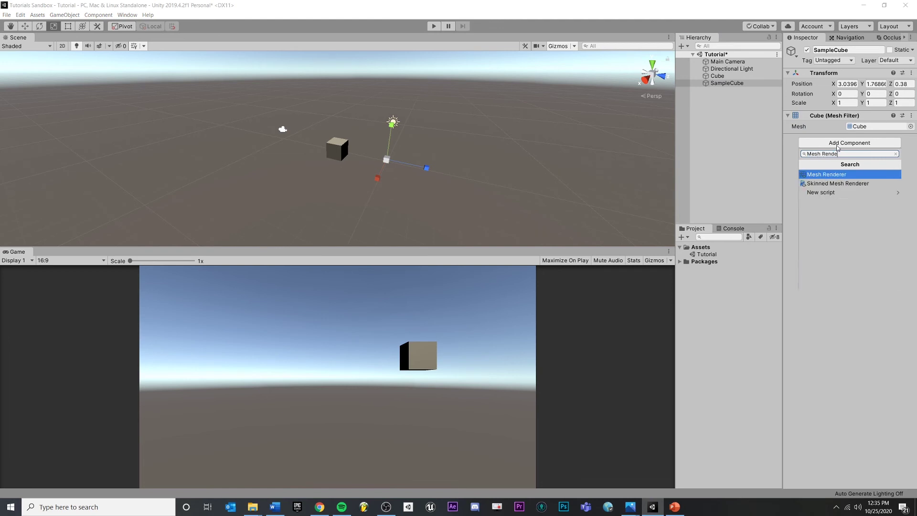
key("Return")
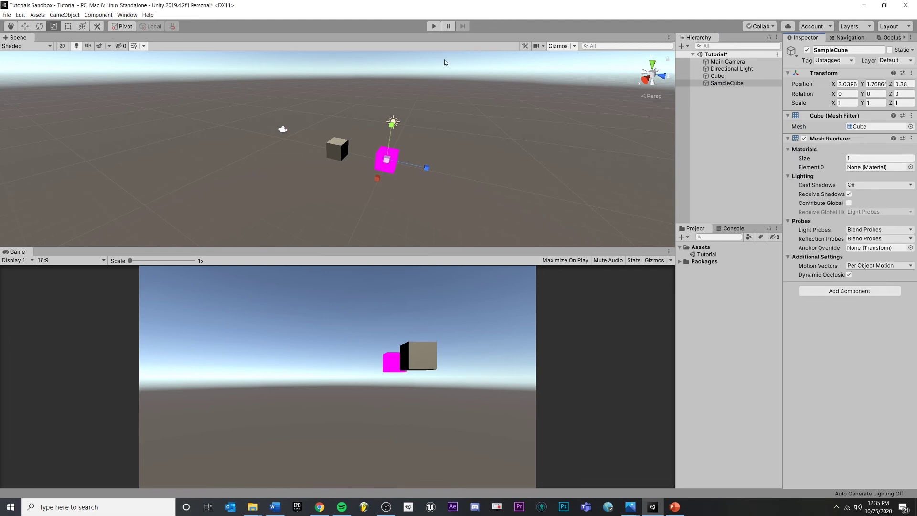
right_click_drag(384, 158, 401, 136)
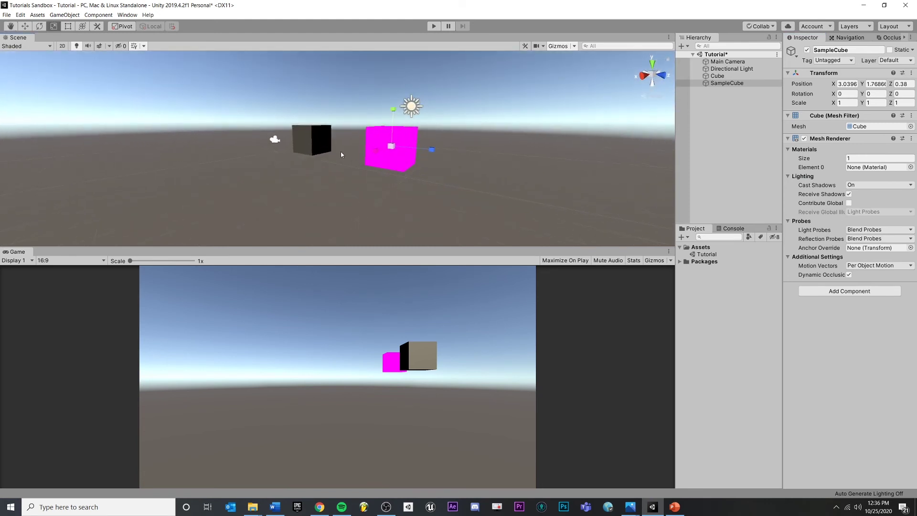
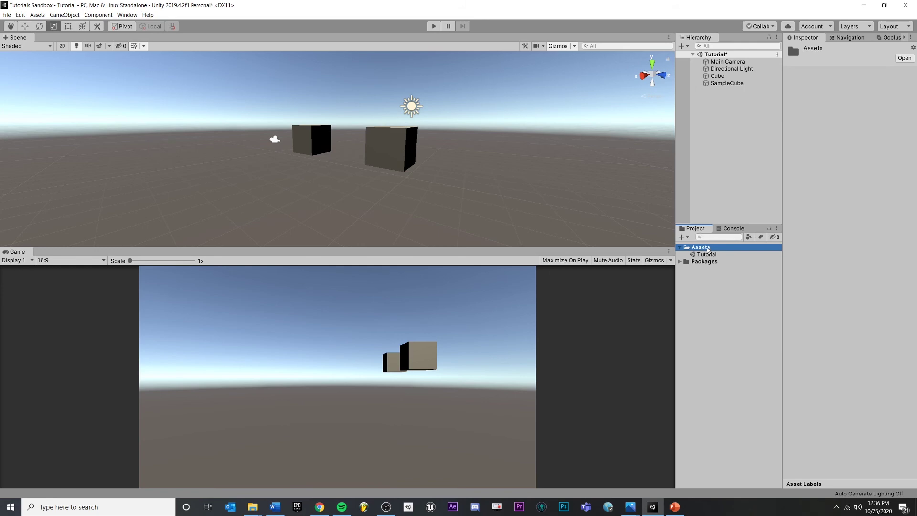
Step: Reveal the Tutorial scene file in File Explorer and trace its path up to the Unity projects folder and back into Assets
left_click(705, 254)
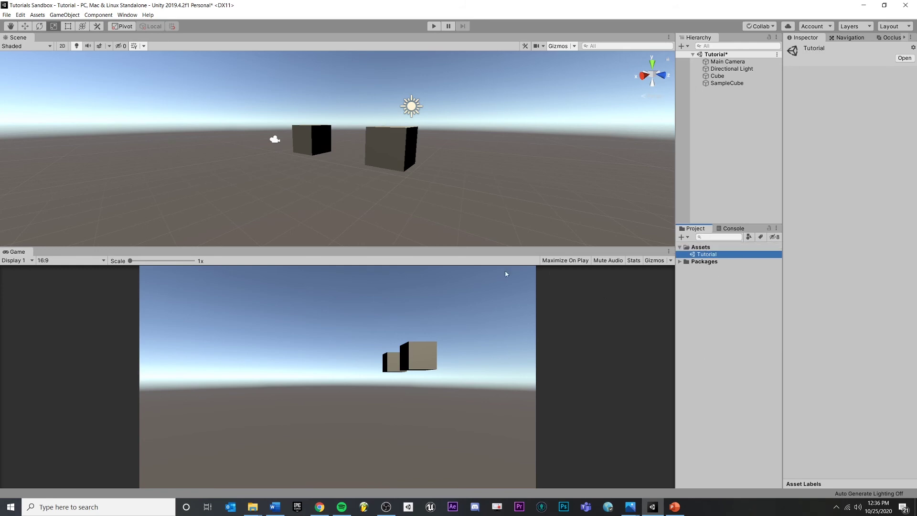
right_click(705, 260)
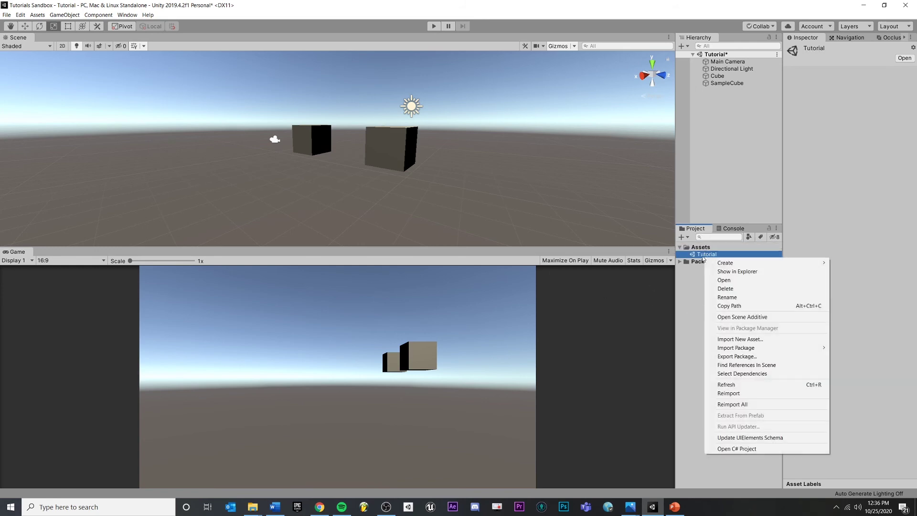
left_click(728, 270)
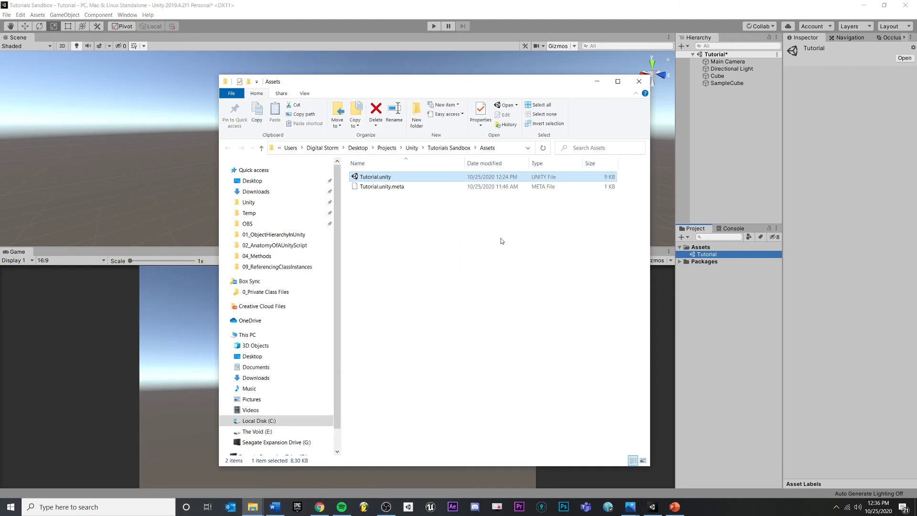
left_click(454, 149)
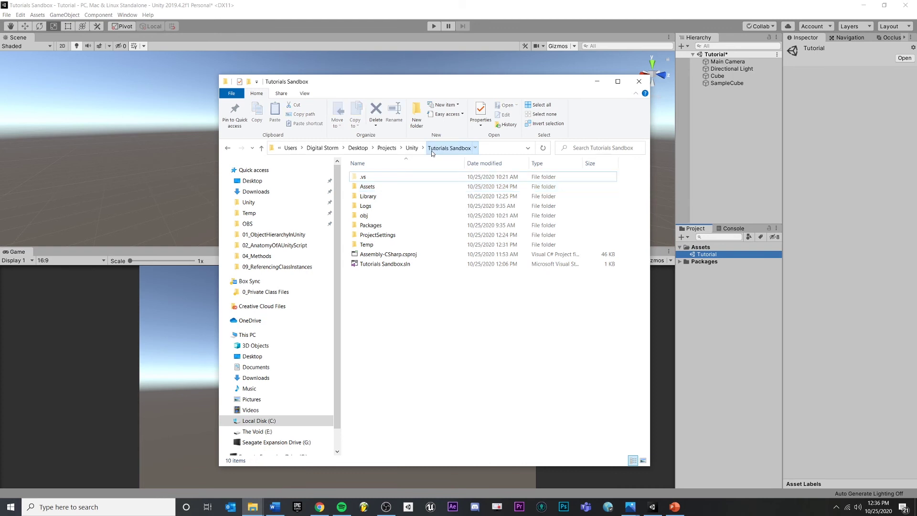
left_click(408, 148)
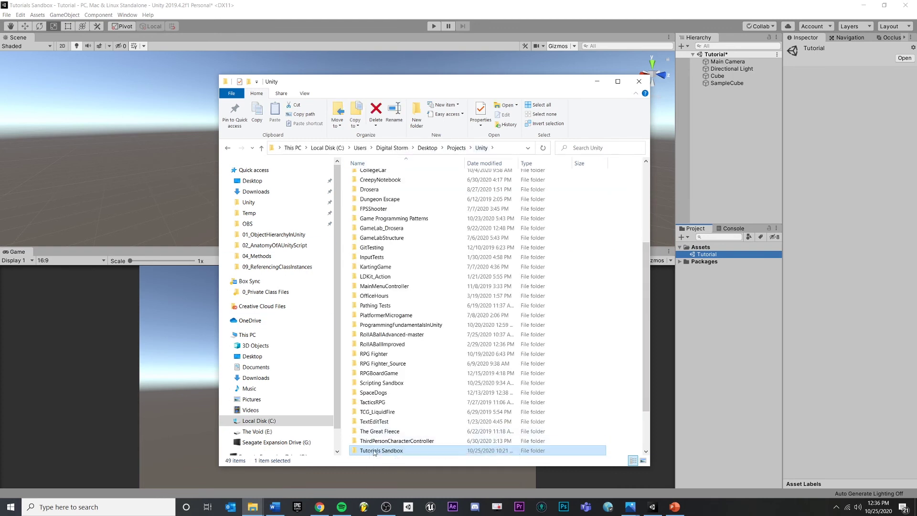
double_click(390, 452)
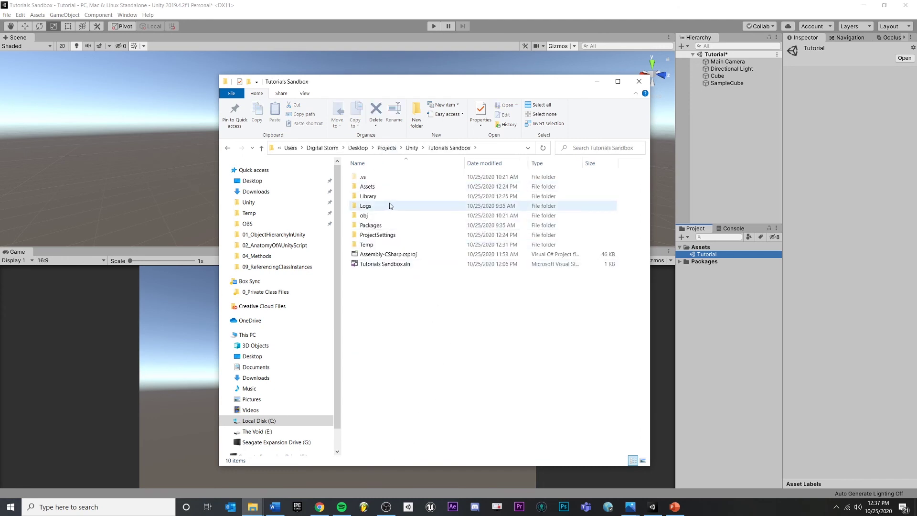
double_click(377, 186)
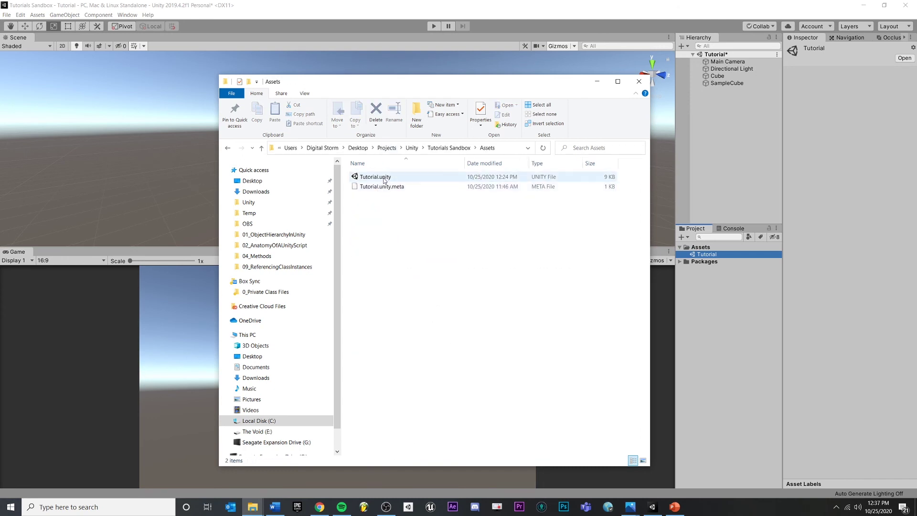
left_click(376, 177)
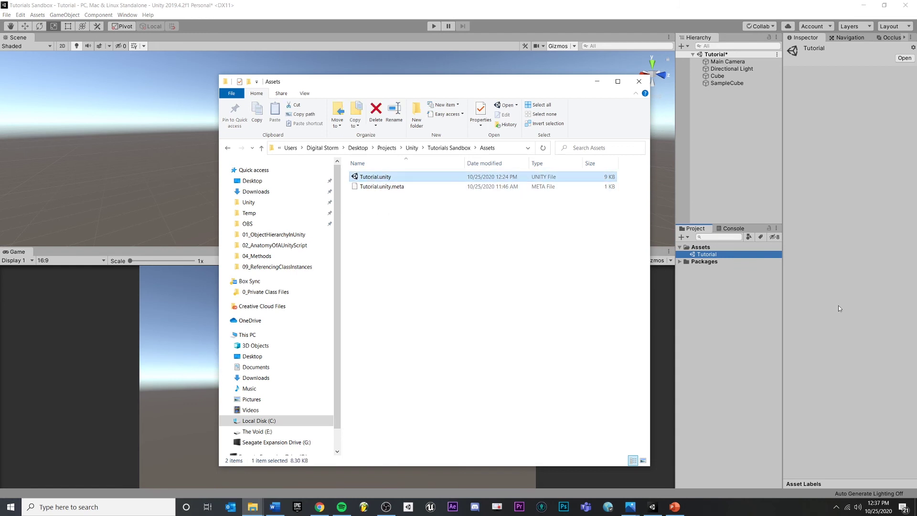
Step: Return to Unity and create a material named M_SampleCube in the Assets folder
left_click(741, 296)
right_click(701, 248)
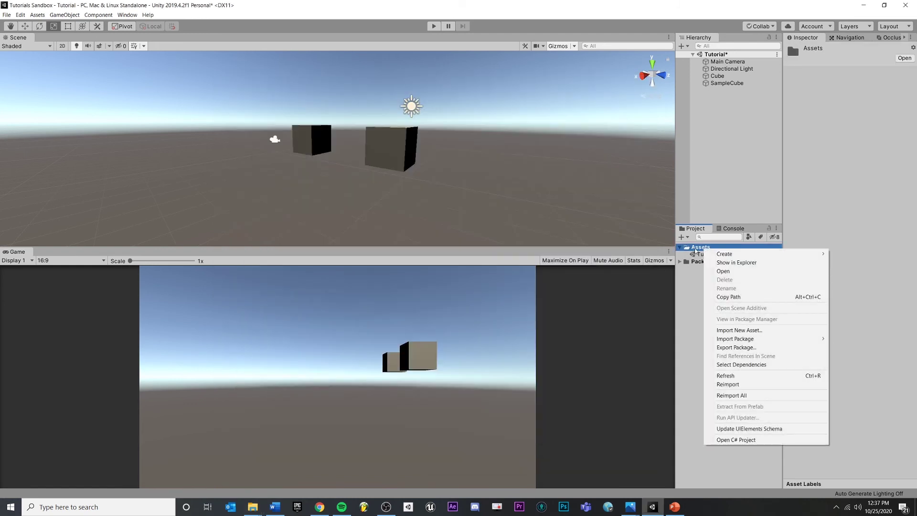
mouse_move(734, 258)
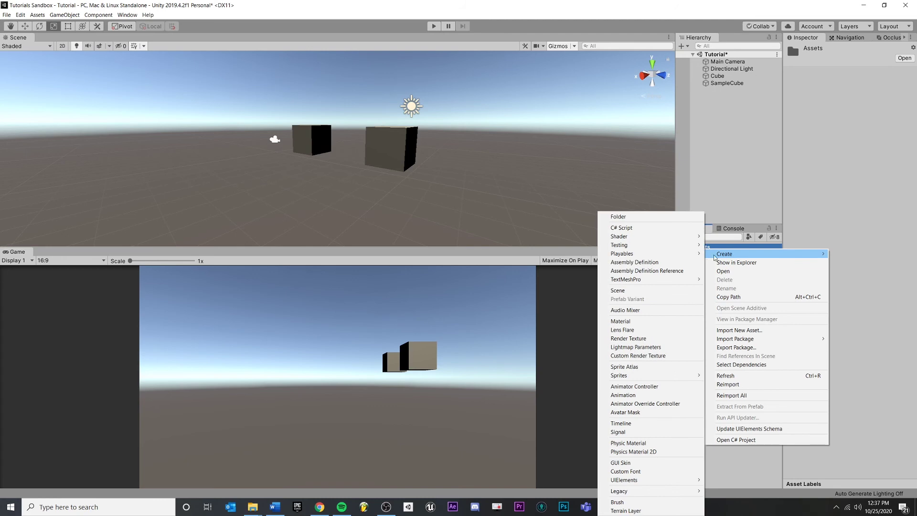
left_click(630, 321)
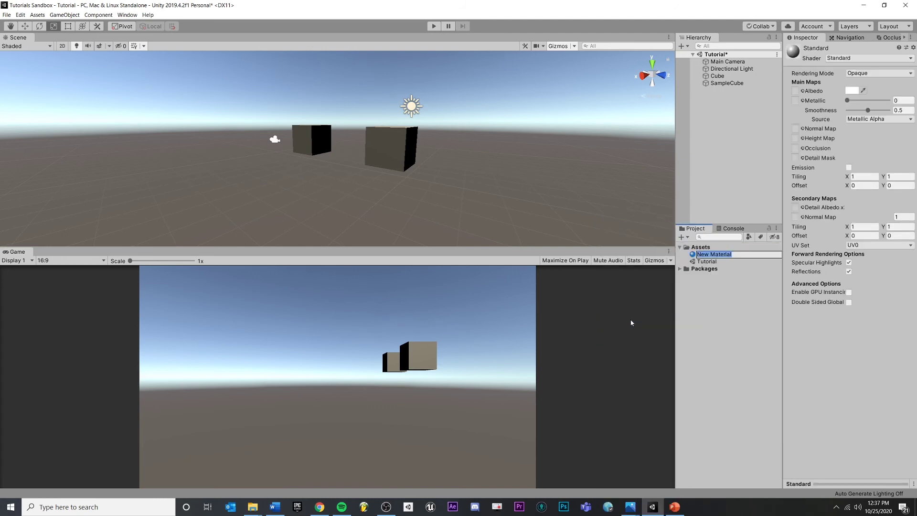
type("M_SampleCube")
key("Return")
Step: Reveal M_SampleCube in File Explorer and retrace the folders from the Unity projects folder through Tutorials Sandbox to Assets
right_click(703, 256)
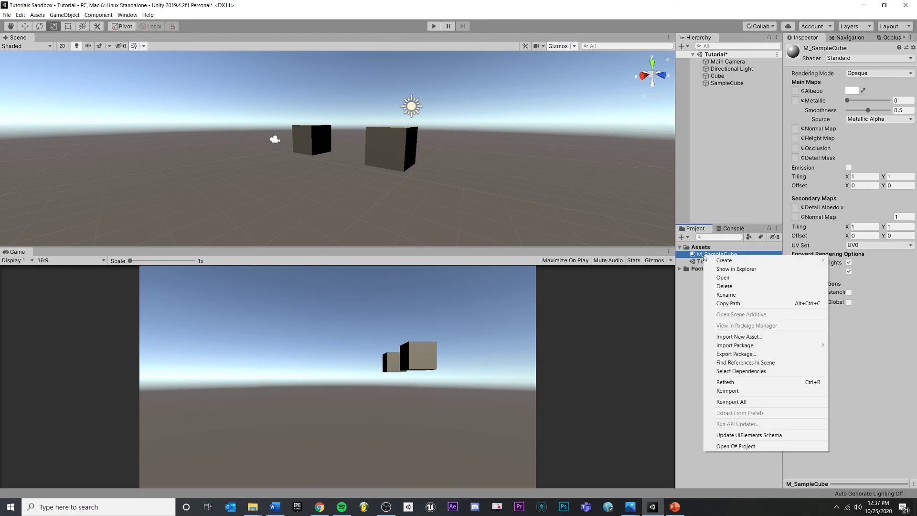
left_click(744, 270)
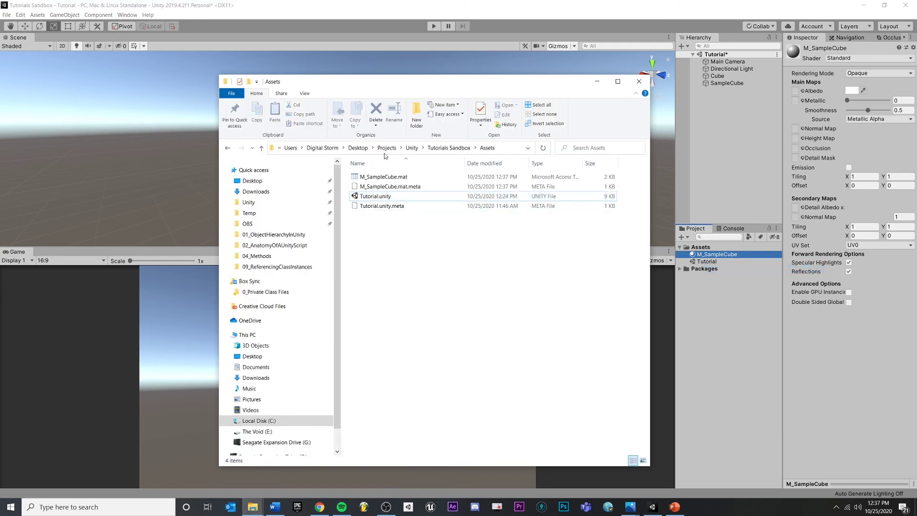
left_click(444, 148)
left_click(411, 147)
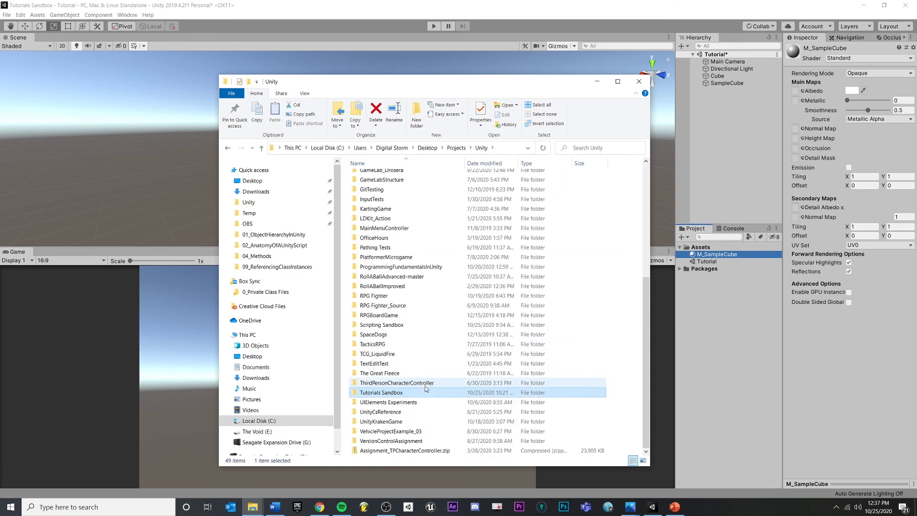
double_click(387, 393)
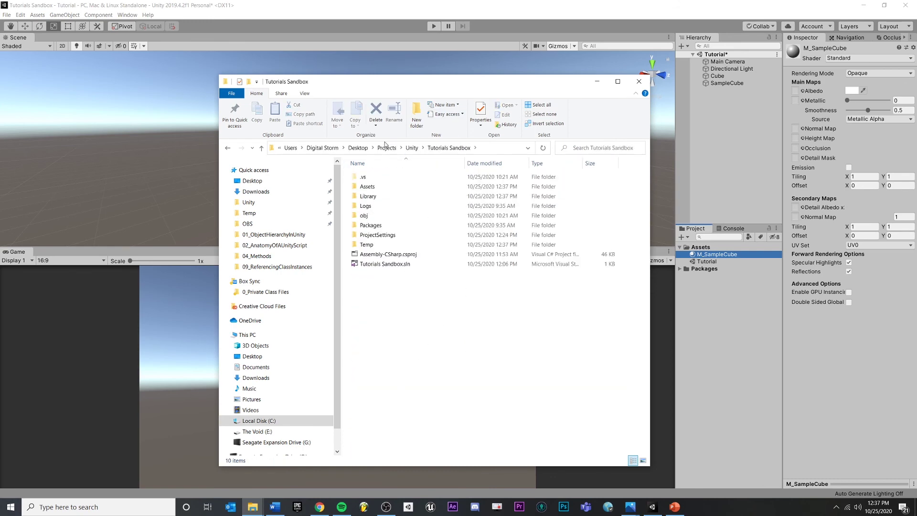
double_click(375, 189)
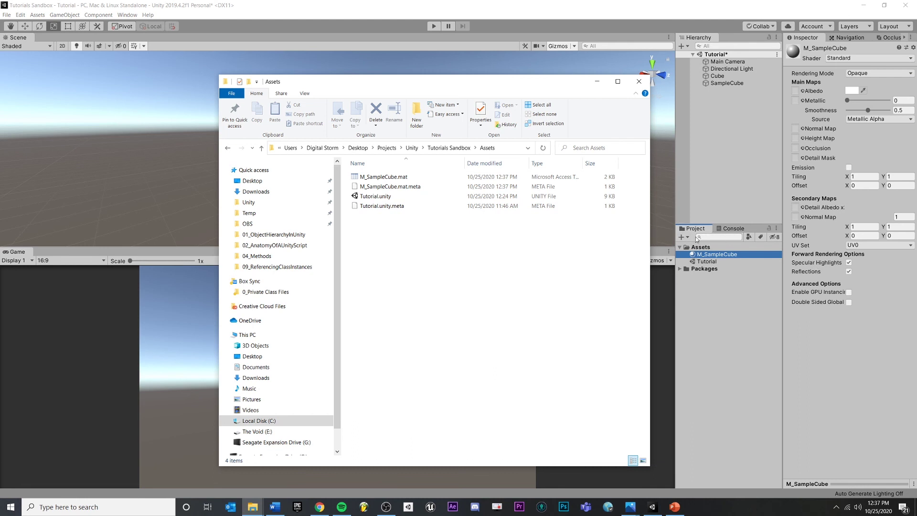
Step: Return to Unity and inspect the Tutorial scene, its Directional Light and SampleCube, and the M_SampleCube material asset
left_click(718, 55)
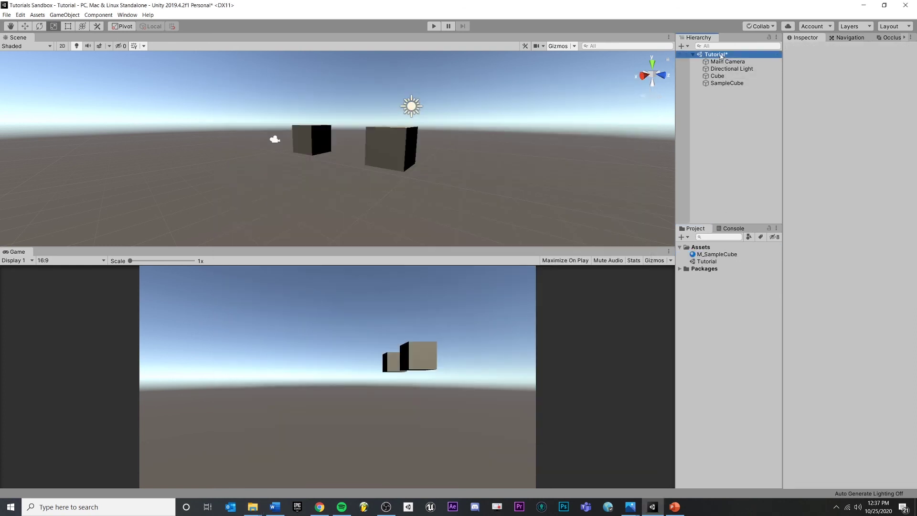
left_click(728, 69)
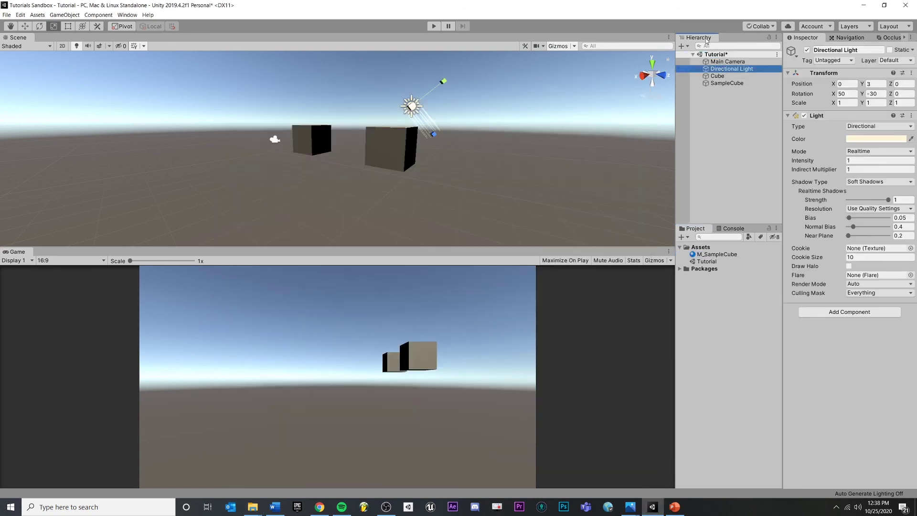
left_click(726, 83)
left_click(716, 254)
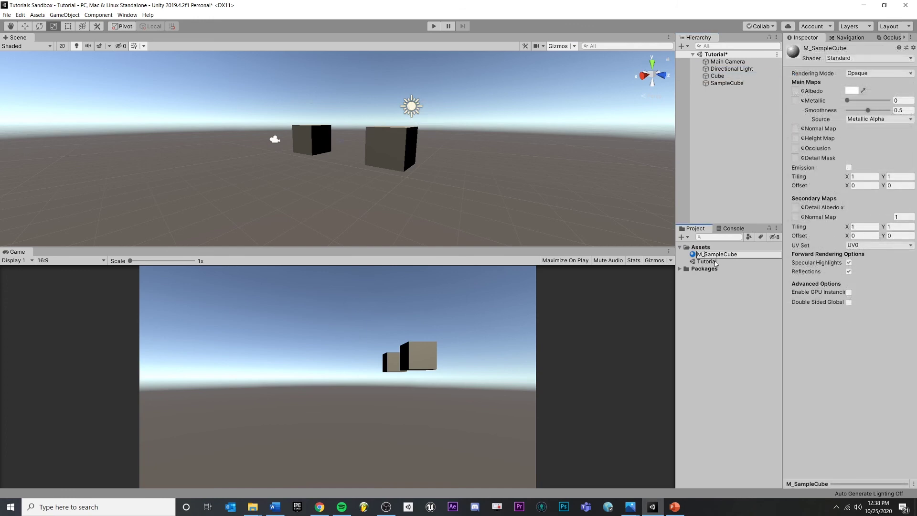
Step: Assign the M_SampleCube material to Element 0 of SampleCube's Mesh Renderer and review the material asset's settings
left_click(710, 261)
left_click(715, 254)
left_click(733, 83)
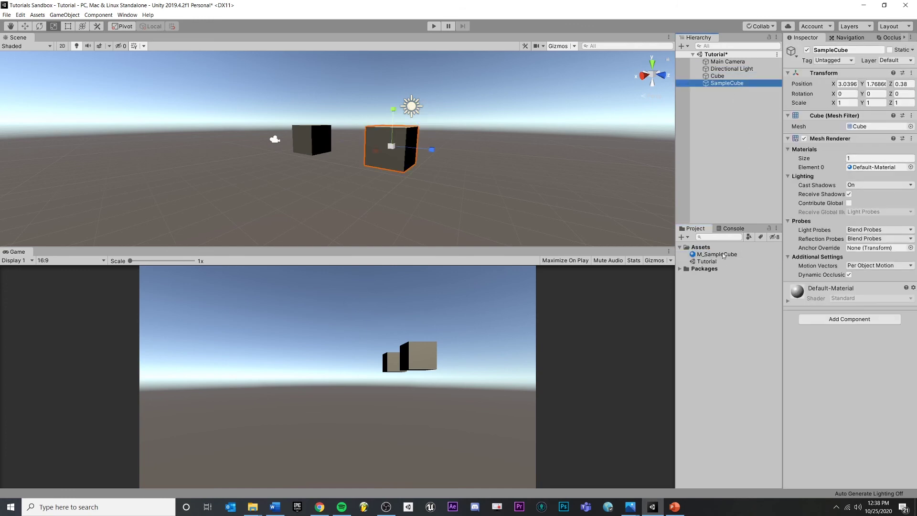
left_click_drag(724, 256, 870, 168)
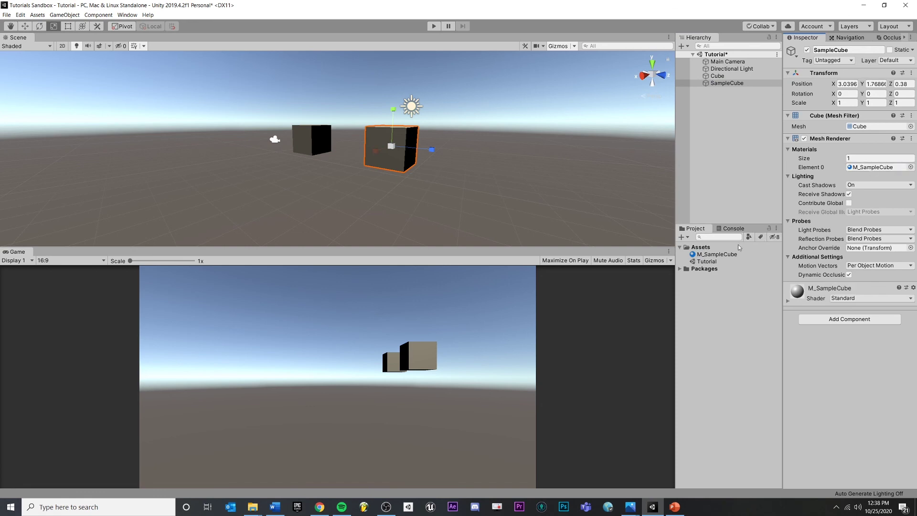
left_click(719, 254)
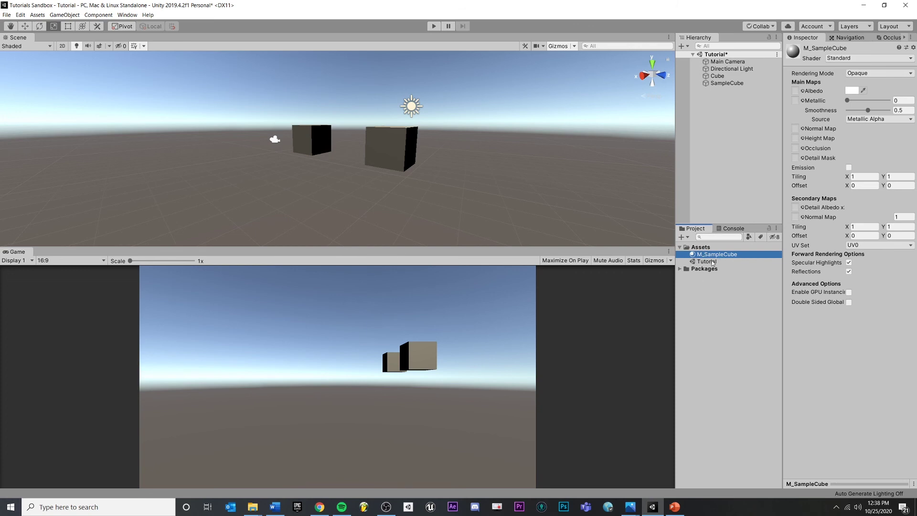
Step: Compare SampleCube's components with the preset Cube's and add the missing Box Collider to SampleCube
left_click(716, 85)
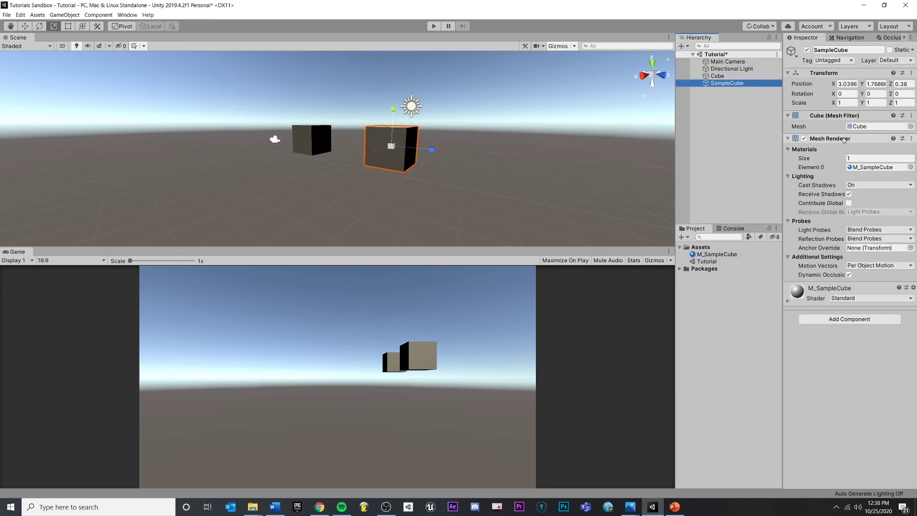
left_click(715, 76)
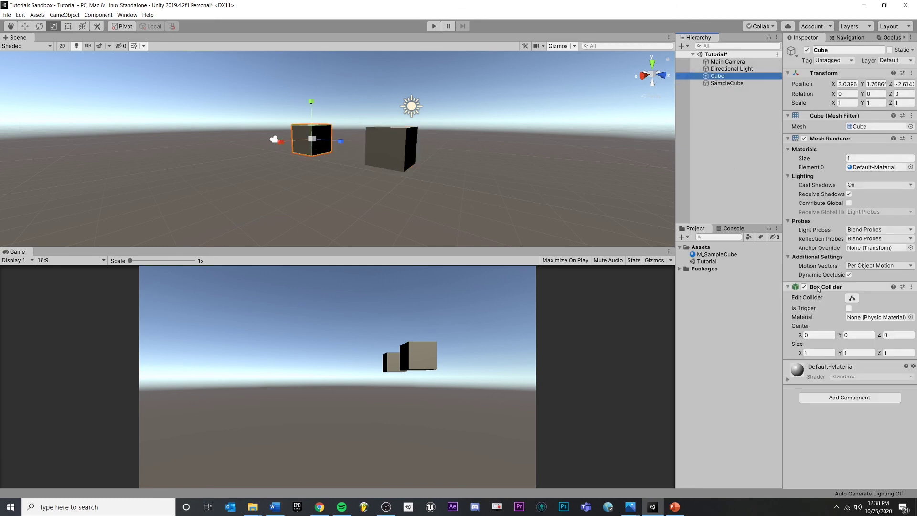
left_click(715, 84)
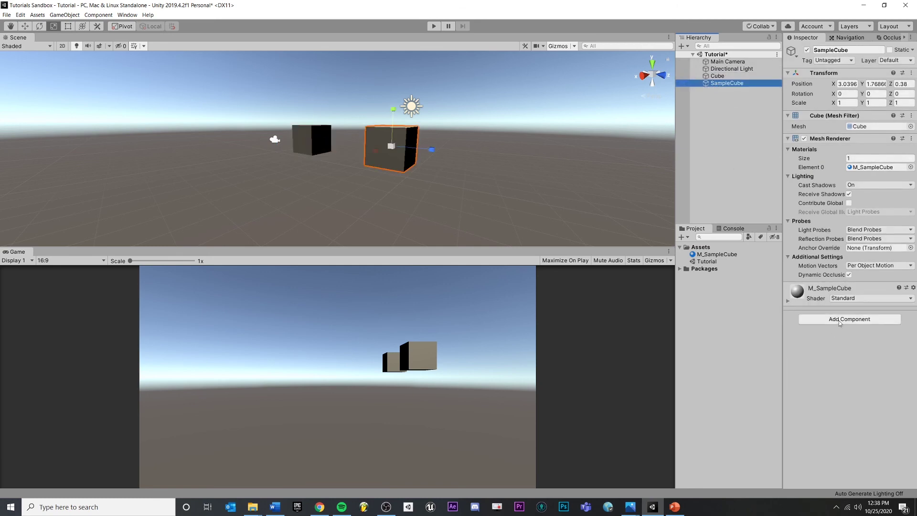
left_click(840, 320)
type("Box Collid")
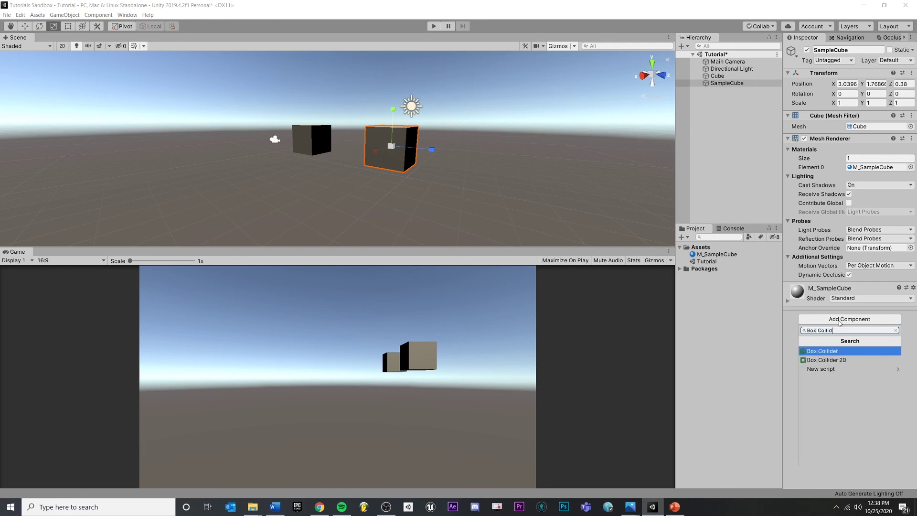
key("Return")
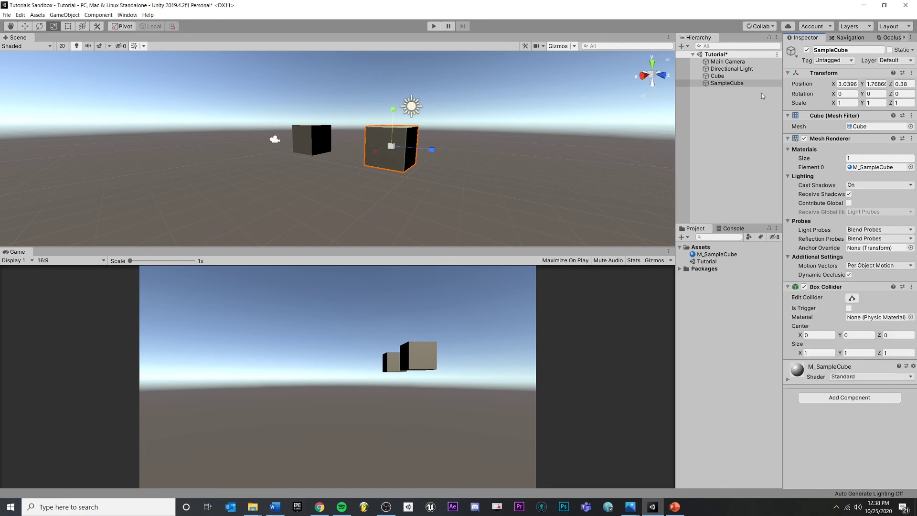
Step: Inspect the components of each object in the Tutorial scene: Main Camera, Directional Light, Cube and SampleCube
left_click(738, 76)
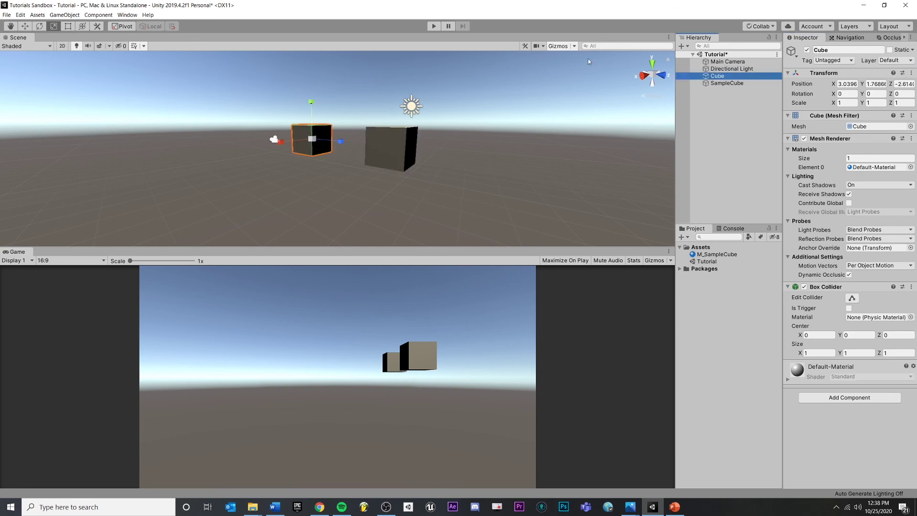
left_click(721, 68)
left_click(724, 62)
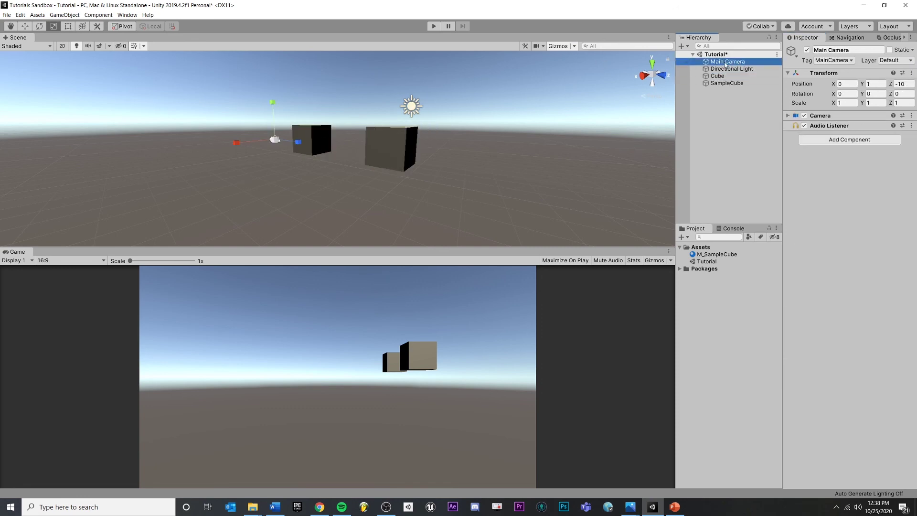
left_click(724, 69)
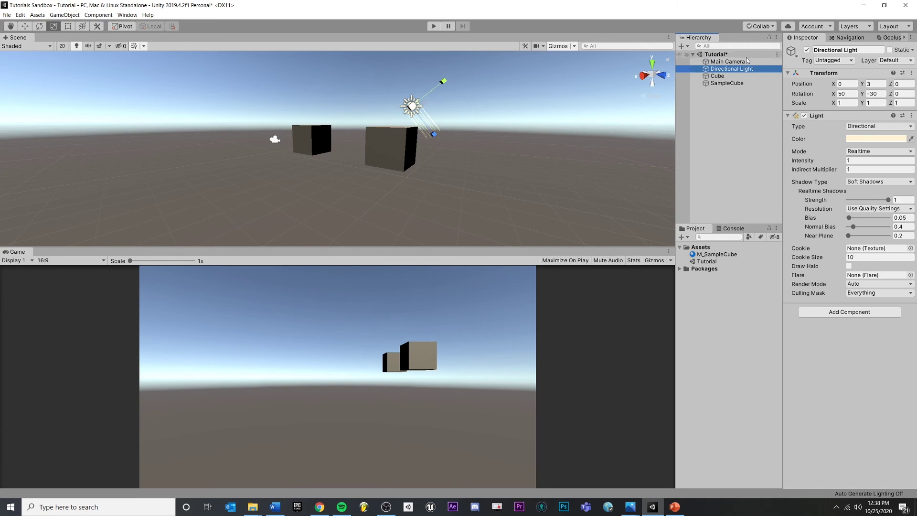
left_click(729, 76)
left_click(728, 83)
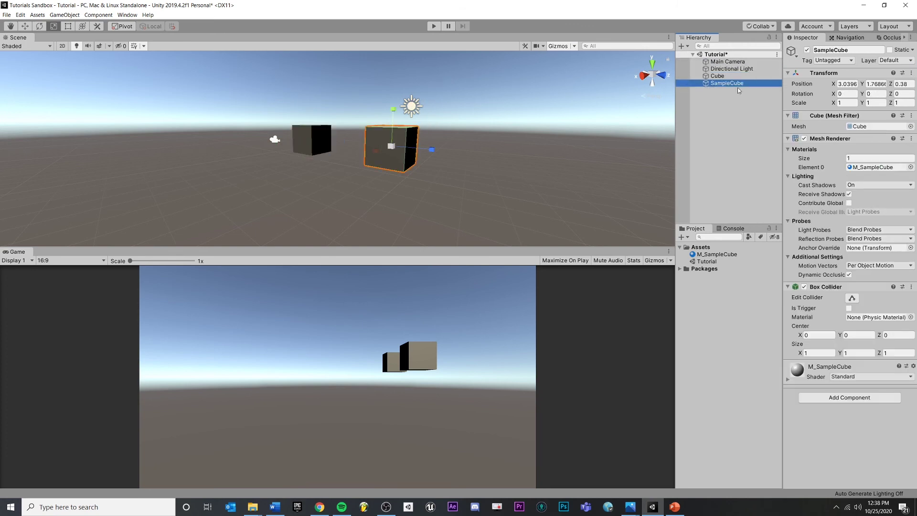
left_click(722, 78)
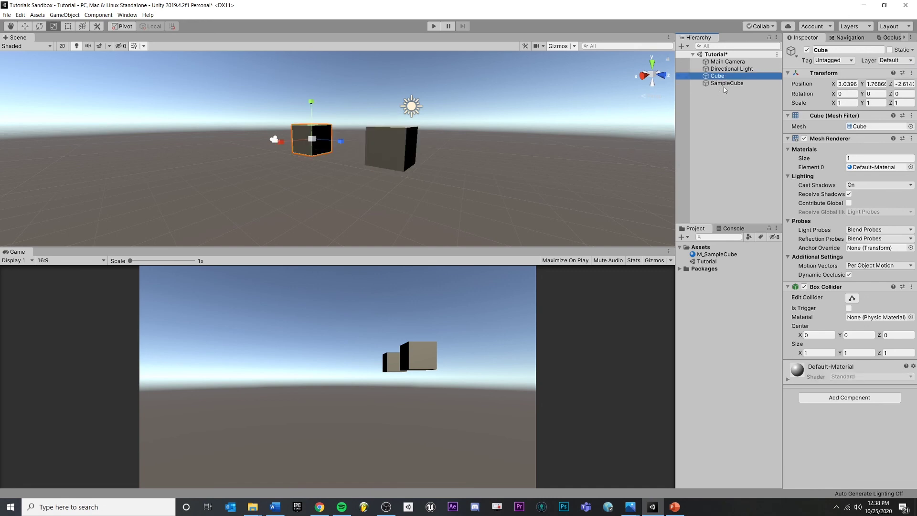
left_click(737, 83)
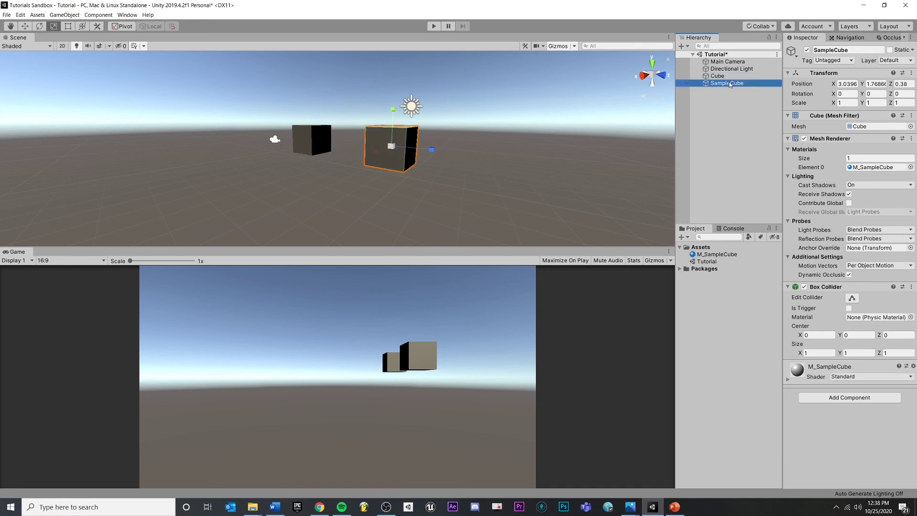
left_click(734, 76)
left_click(732, 68)
left_click(741, 62)
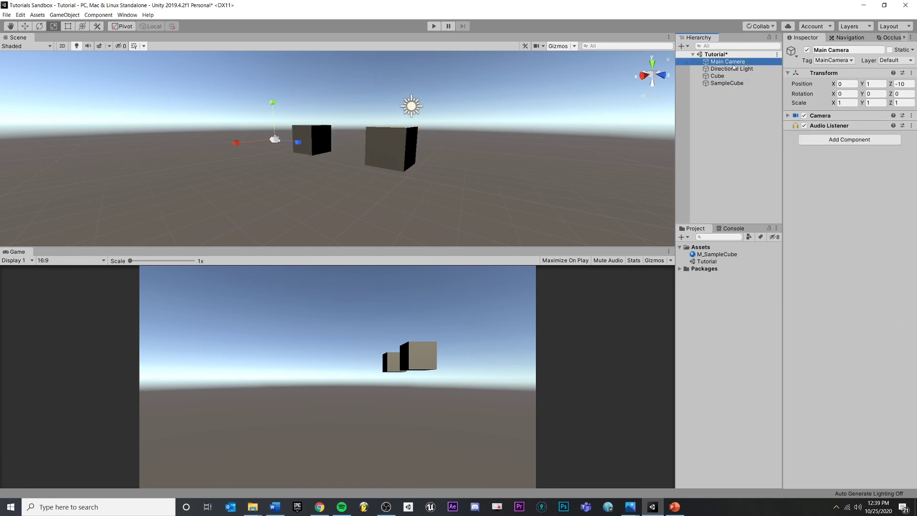
Step: Compare the preset Cube with the rebuilt SampleCube, checking their Mesh Filter, Mesh Renderer, Box Collider and material
left_click(739, 76)
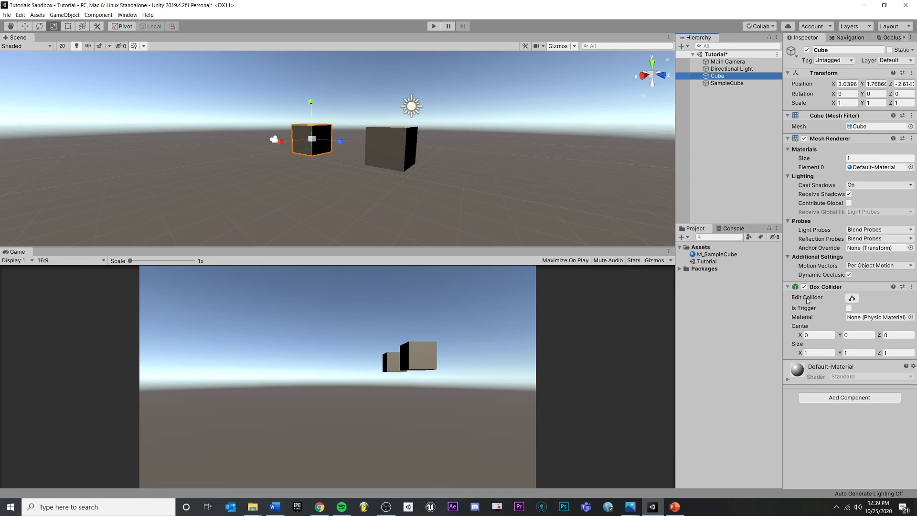
left_click(717, 84)
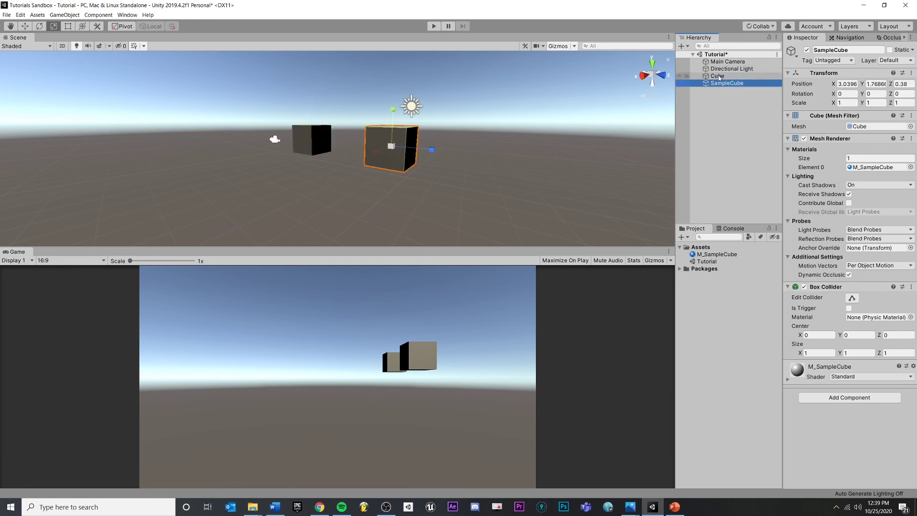
left_click(718, 76)
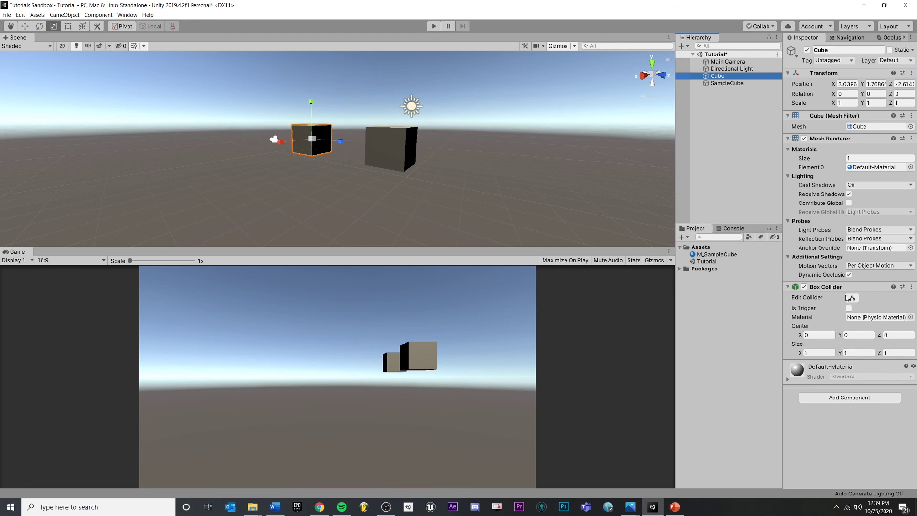
left_click(719, 84)
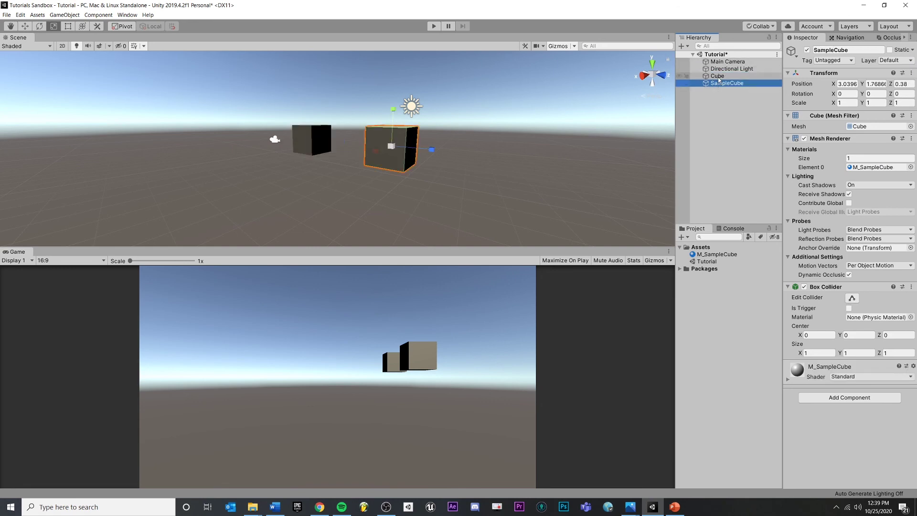
left_click(718, 78)
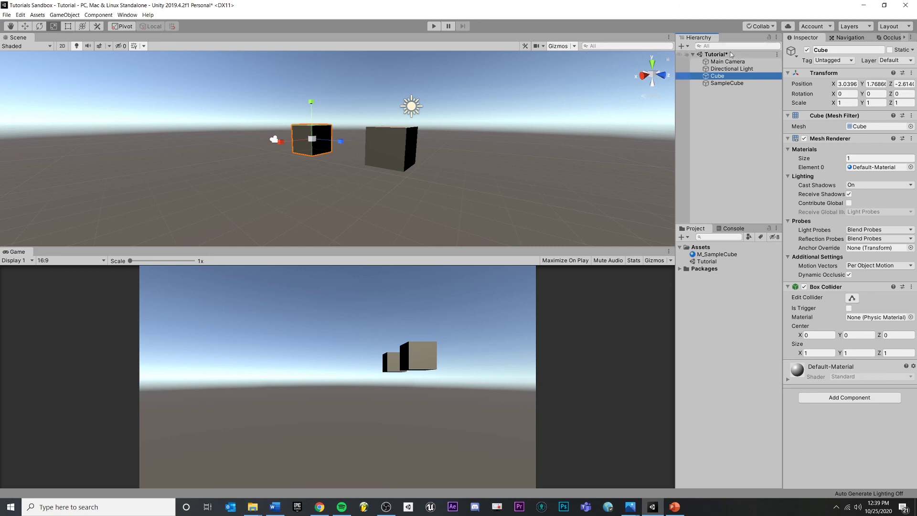
left_click(732, 82)
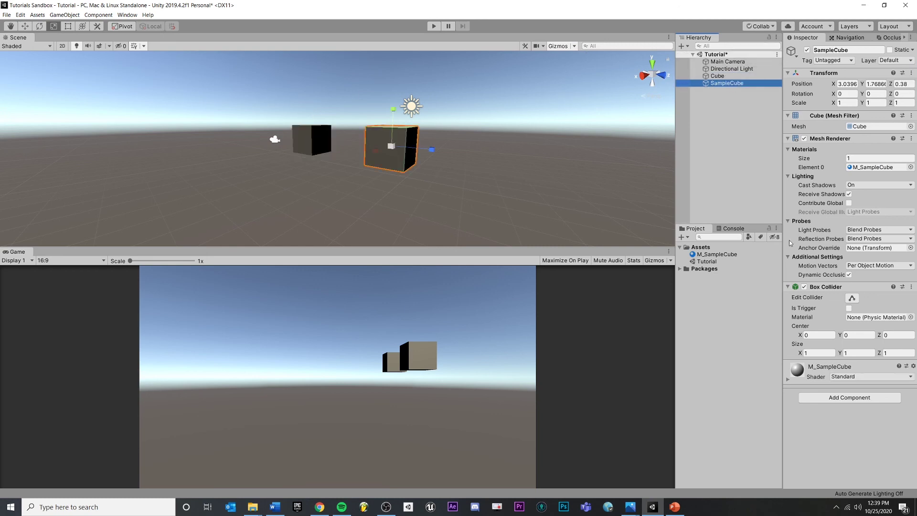